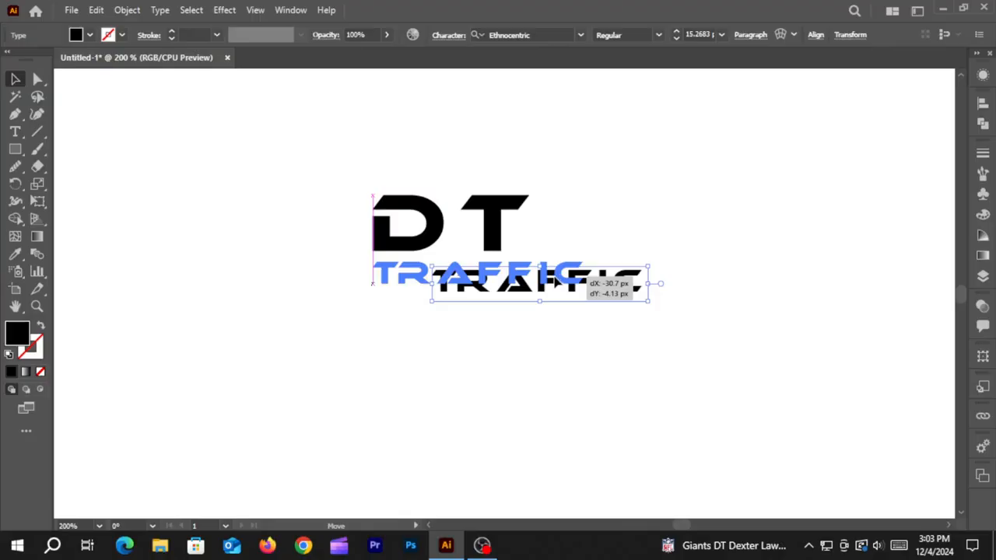
# - Move the TRAFFIC text up and left so it sits just beneath the DT letters
pyautogui.moveTo(554, 284); pyautogui.dragTo(529, 278)
pyautogui.click(513, 316)
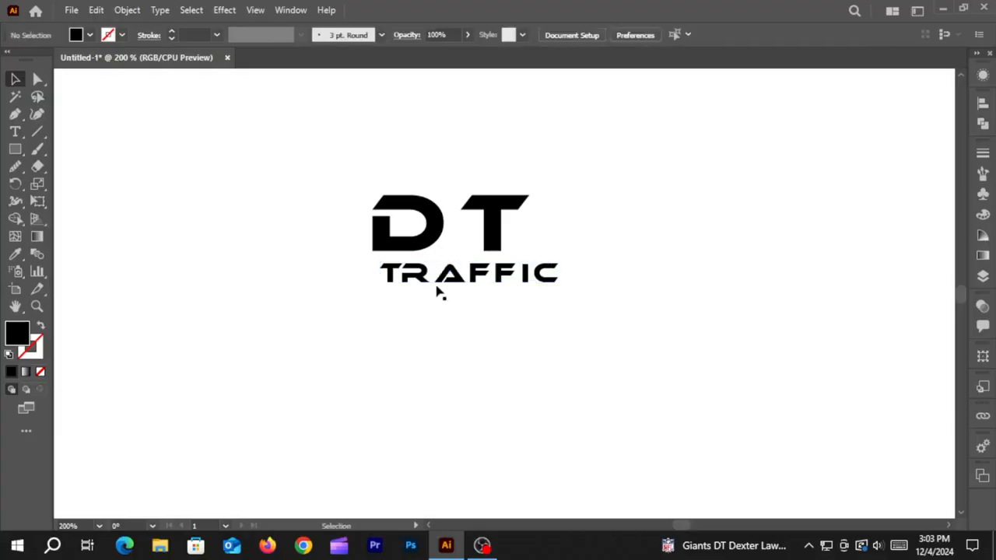
# - Draw a straight diagonal Pen path about 26 px long from the D's lower-right curve to just under the T's left arm
pyautogui.scroll(3, 426, 266)
pyautogui.scroll(2, 446, 253)
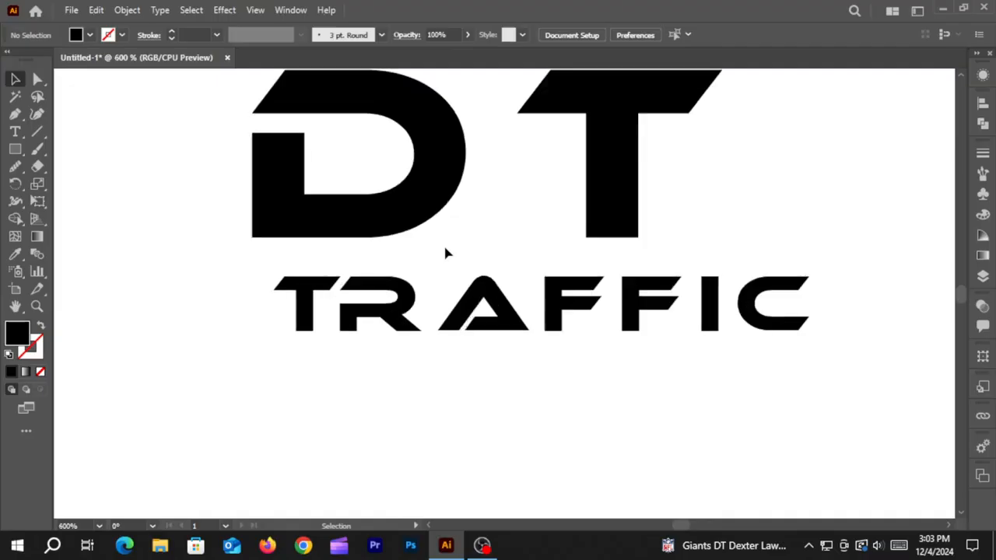
pyautogui.scroll(3, 472, 274)
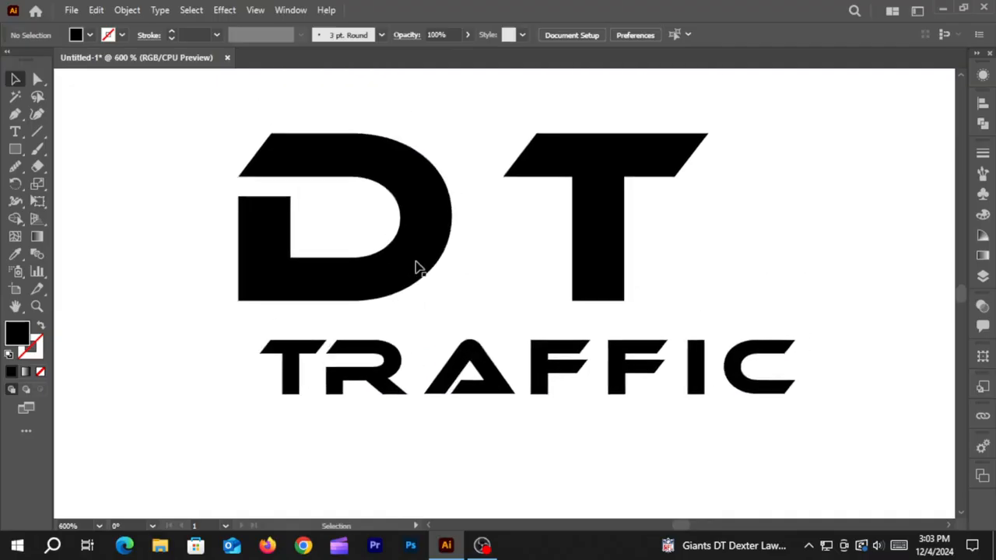
pyautogui.click(14, 114)
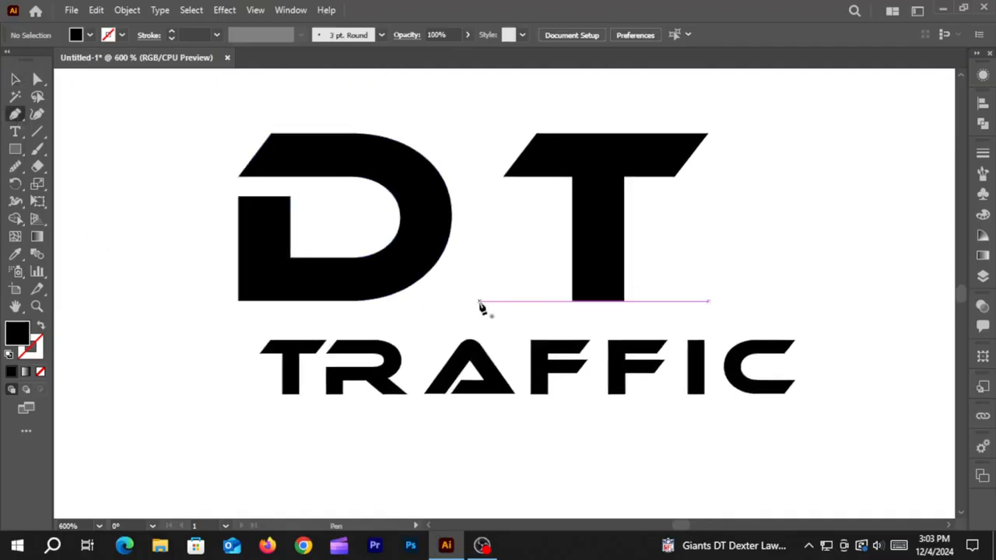
pyautogui.click(420, 289)
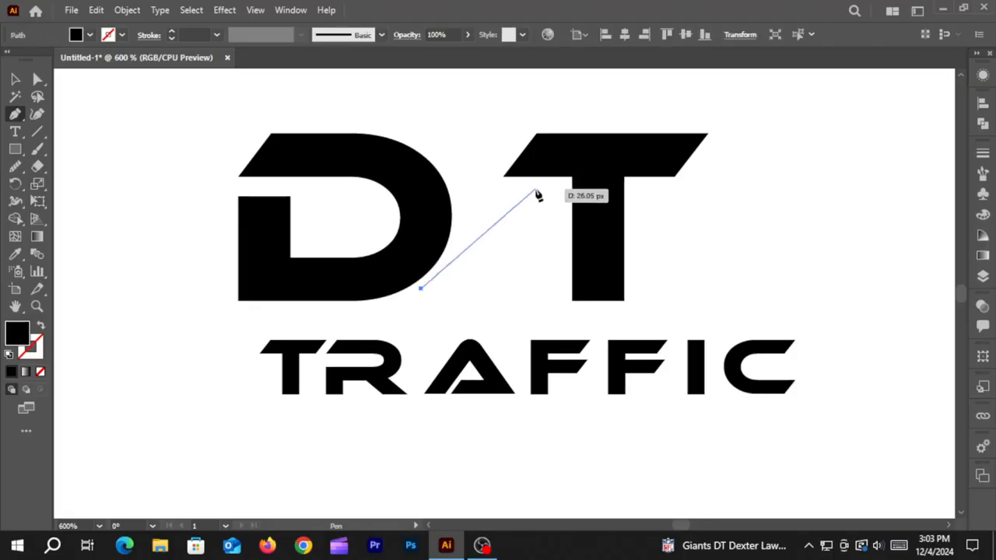
pyautogui.click(535, 186)
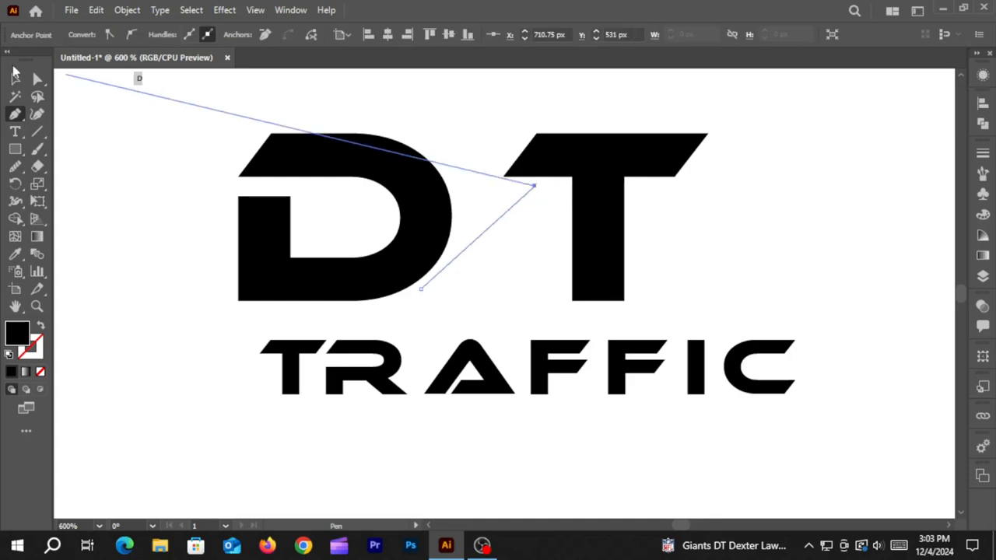
pyautogui.click(15, 77)
# - Swap the diagonal path's fill and stroke so it has a black outline without fill, with a stroke weight of 1 pt
pyautogui.click(482, 217)
pyautogui.click(491, 224)
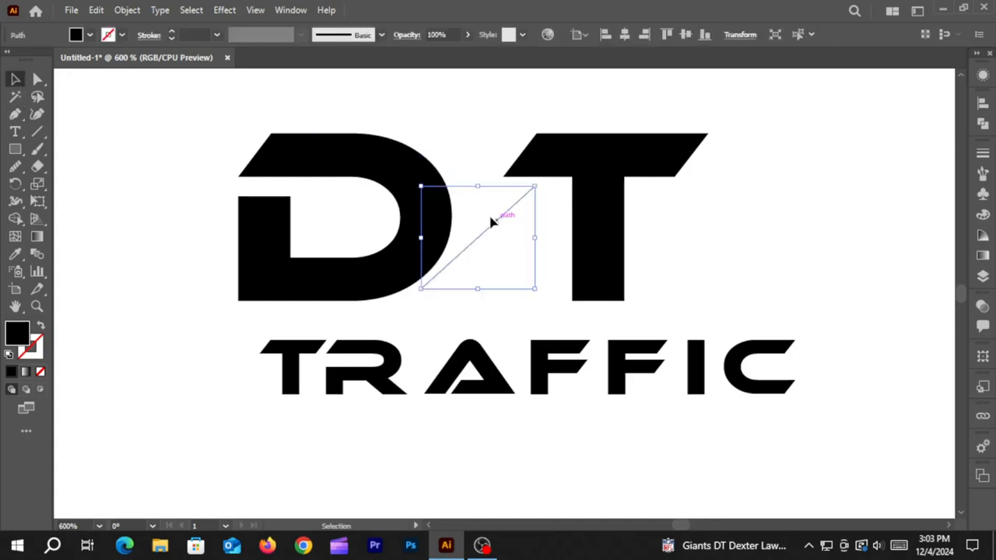
pyautogui.click(187, 36)
pyautogui.click(40, 325)
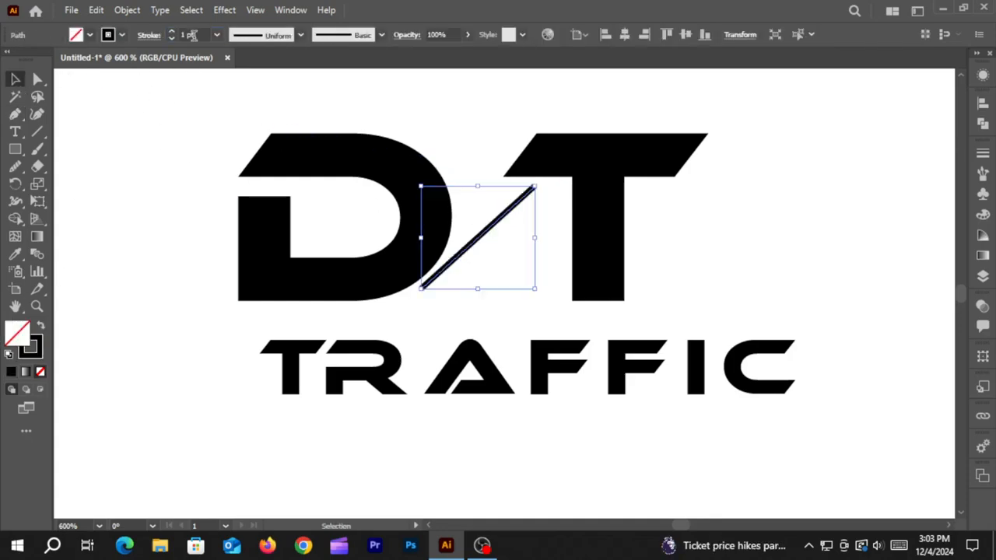
pyautogui.click(193, 35)
pyautogui.write('4')
pyautogui.press('Return')
pyautogui.write('1')
pyautogui.press('Return')
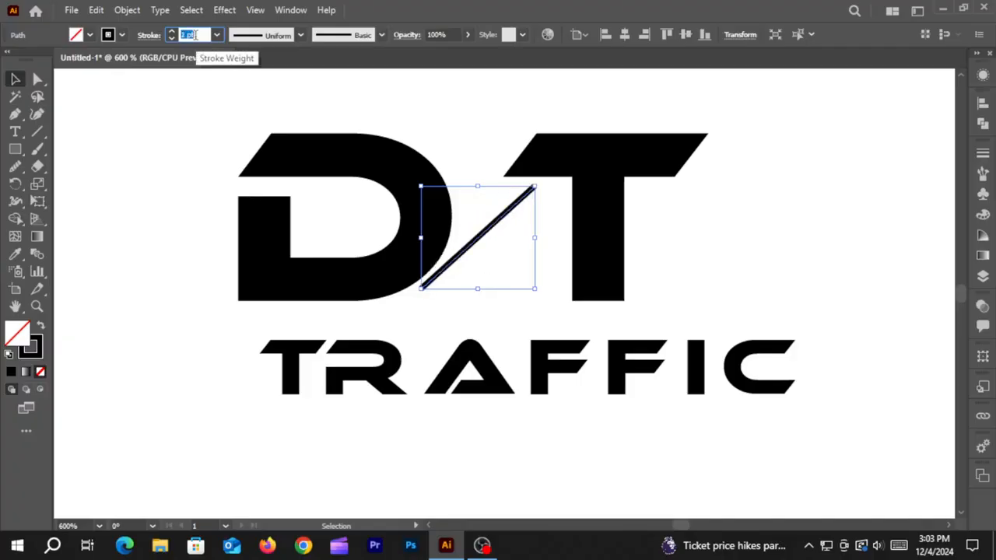
# - Apply the triangular tapered width profile to the diagonal line, with its point toward the T, and deselect it
pyautogui.click(300, 35)
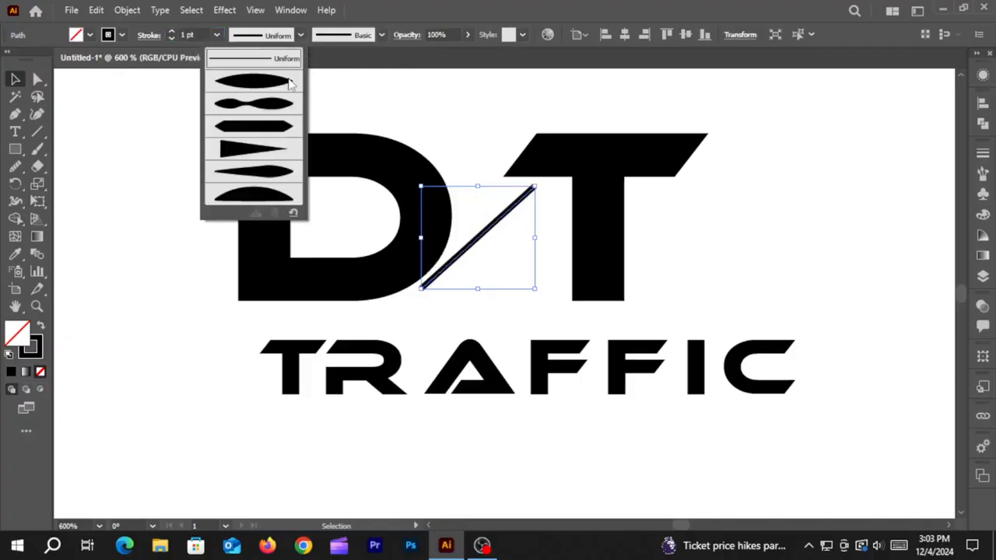
pyautogui.click(284, 156)
pyautogui.click(173, 267)
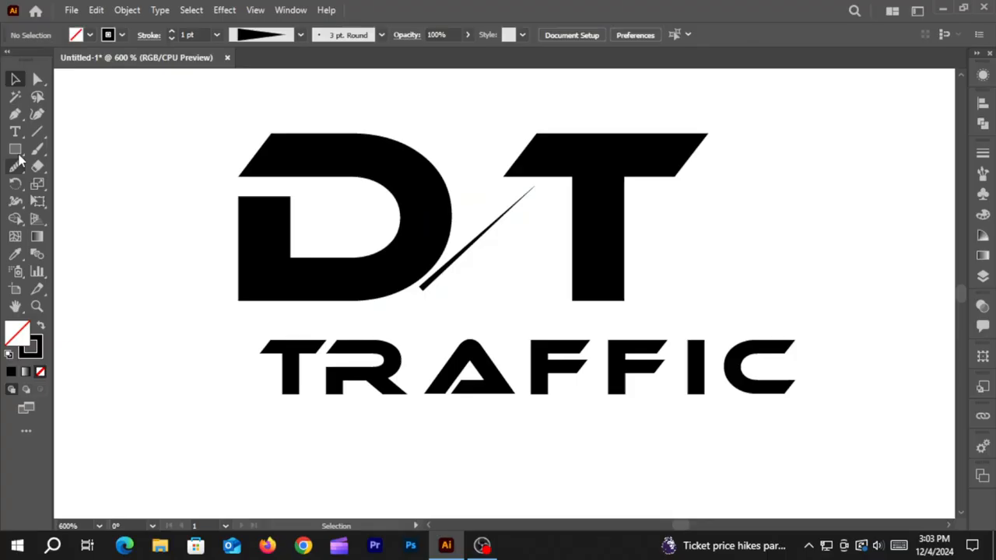
# - Draw a second, steeper Pen line from above TRAFFIC's first F up to the corner between the T's left arm and stem
pyautogui.click(24, 113)
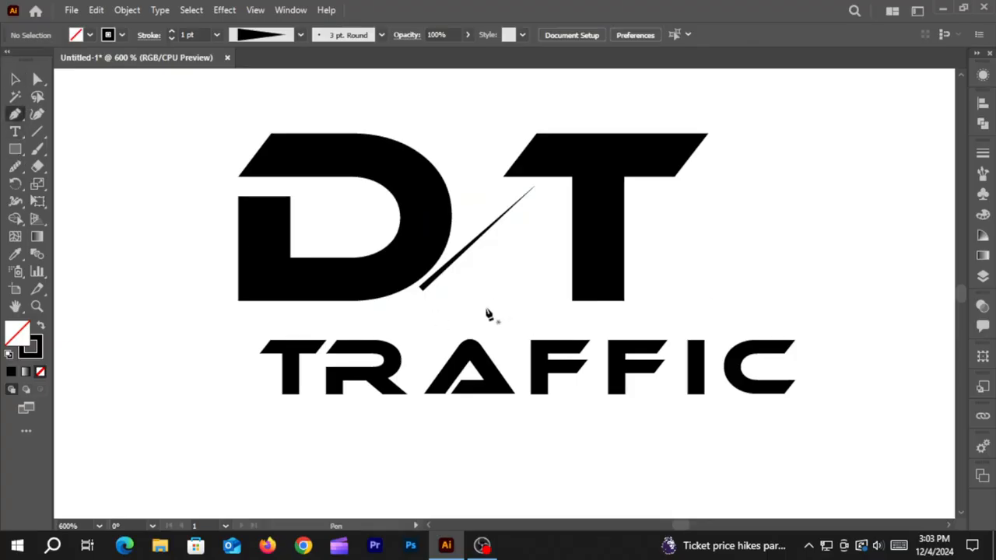
pyautogui.click(529, 316)
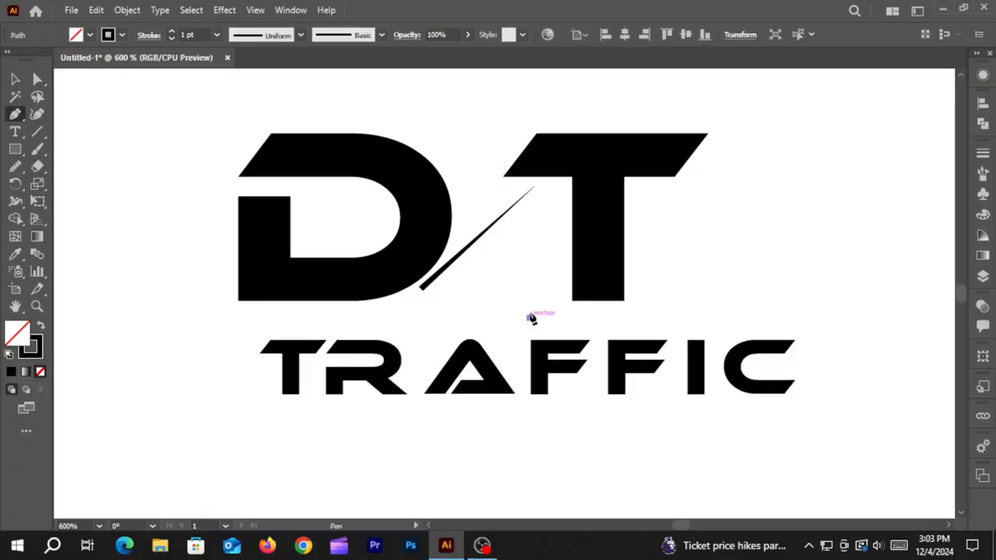
pyautogui.click(560, 190)
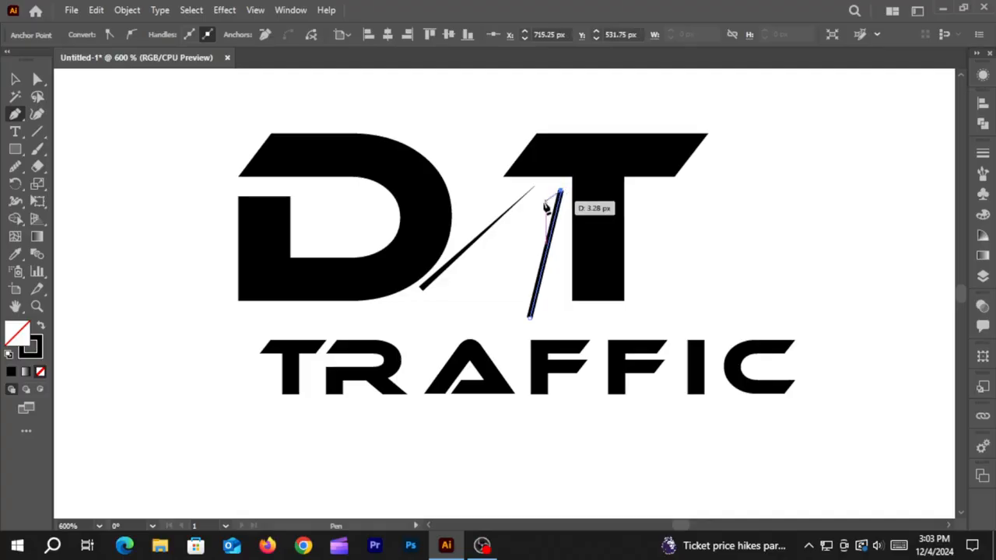
pyautogui.press('v')
pyautogui.click(294, 109)
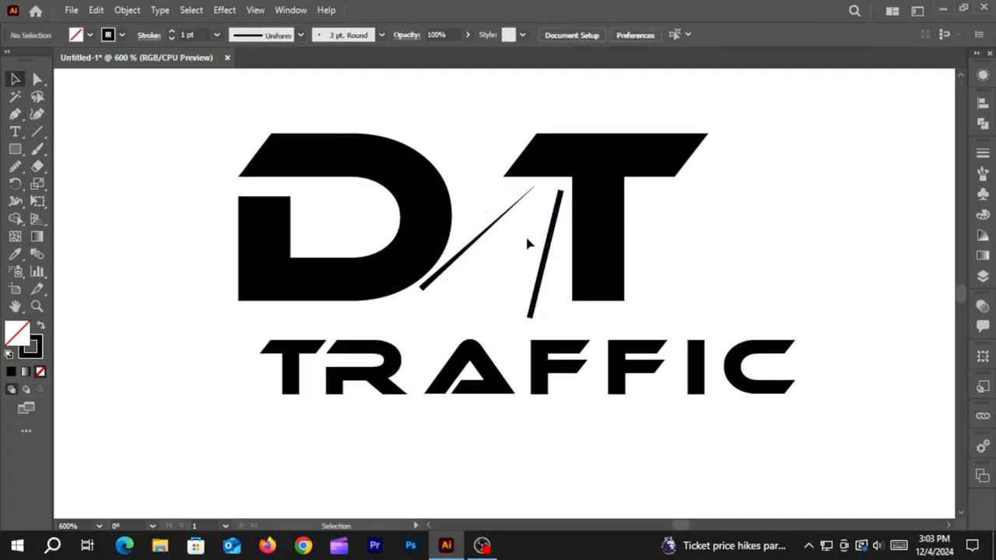
# - Set the steeper line's stroke weight to 2 pt and give it the triangular tapered width profile
pyautogui.click(544, 257)
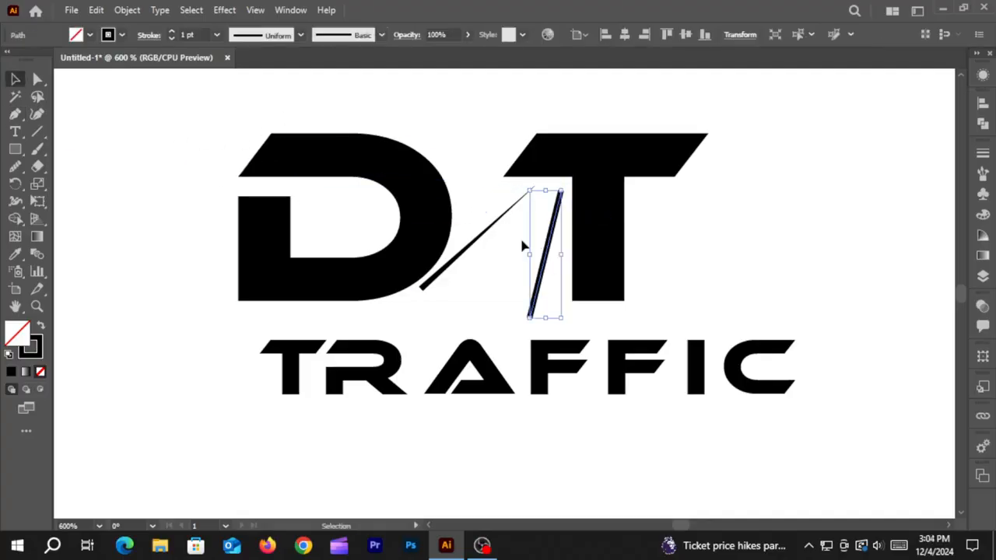
pyautogui.click(196, 34)
pyautogui.press('Up')
pyautogui.press('Up')
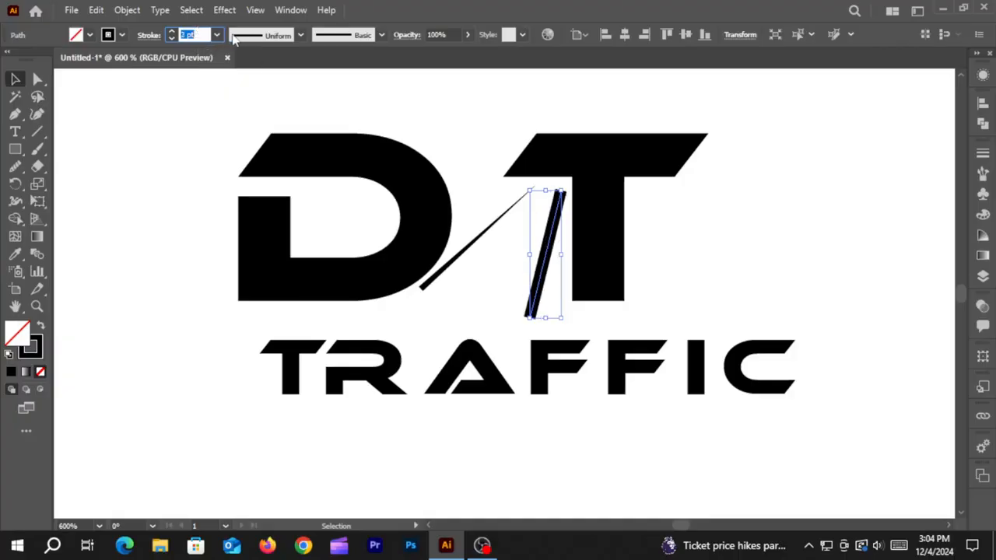
pyautogui.click(290, 35)
pyautogui.click(271, 152)
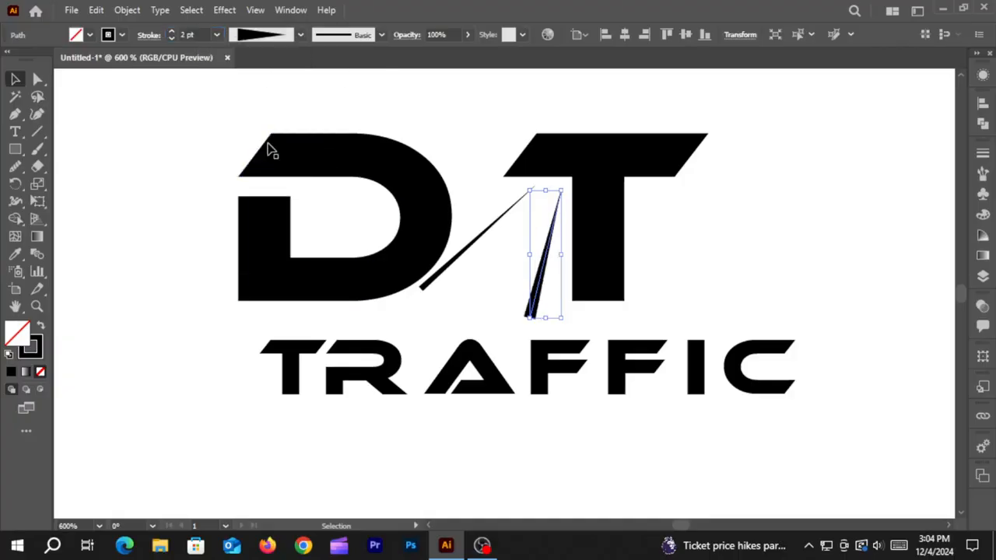
pyautogui.click(165, 273)
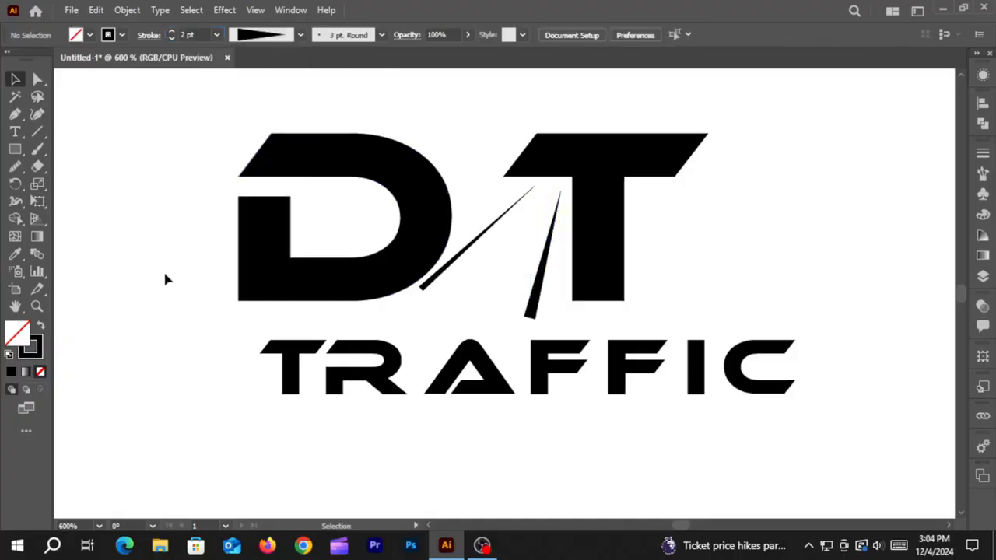
# - Convert the TRAFFIC text to outlines and ungroup it into separate letters
pyautogui.click(16, 114)
pyautogui.click(16, 79)
pyautogui.click(349, 393)
pyautogui.rightClick(349, 398)
pyautogui.click(400, 190)
pyautogui.rightClick(399, 192)
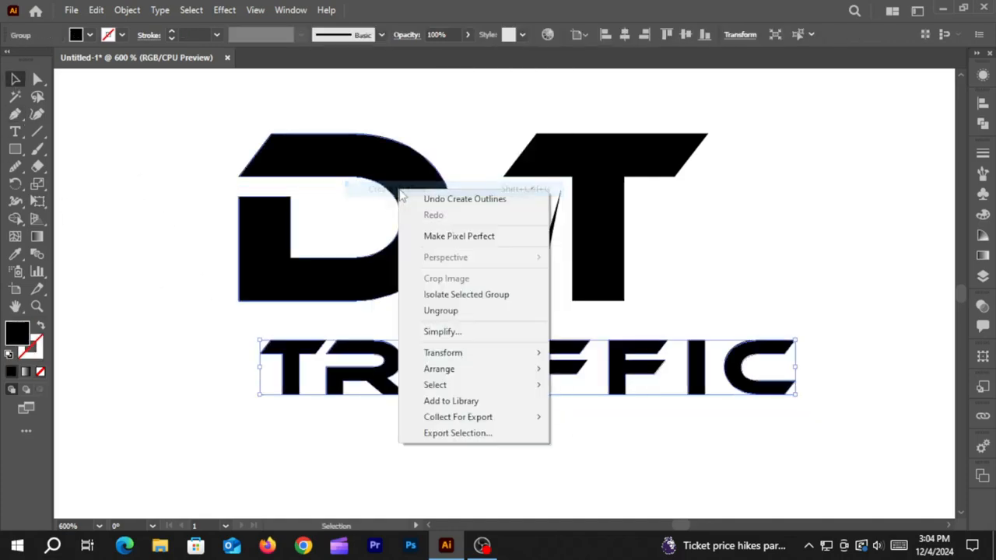
pyautogui.click(424, 309)
pyautogui.click(215, 319)
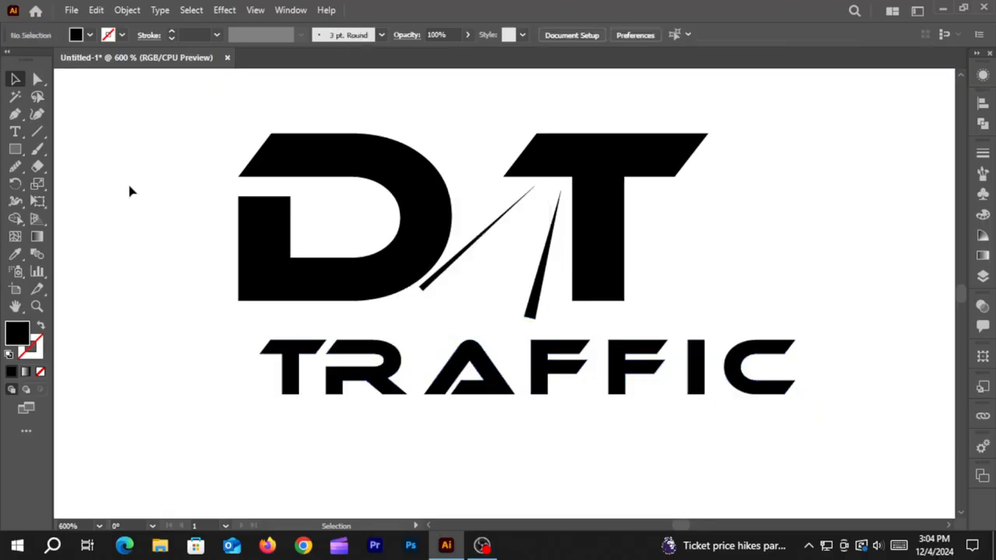
# - Erase a narrow rectangular strip through the right curve of TRAFFIC's R with the Eraser tool
pyautogui.click(37, 167)
pyautogui.click(95, 166)
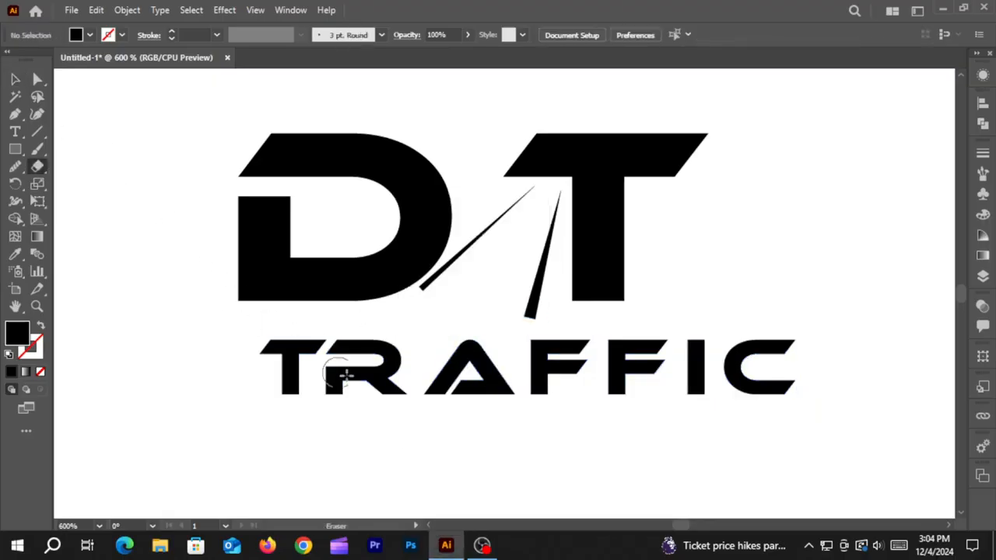
pyautogui.scroll(3, 357, 372)
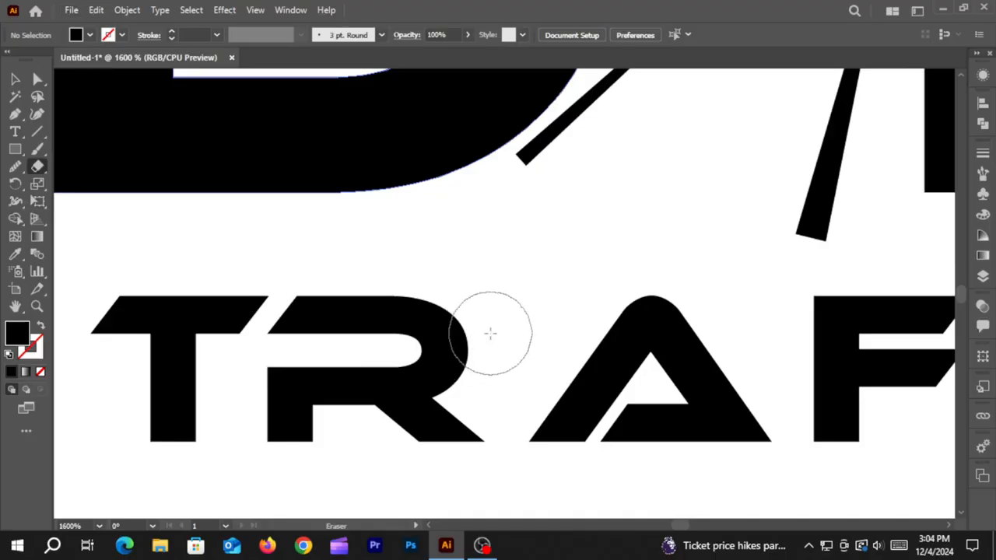
pyautogui.moveTo(490, 334); pyautogui.dragTo(402, 370)
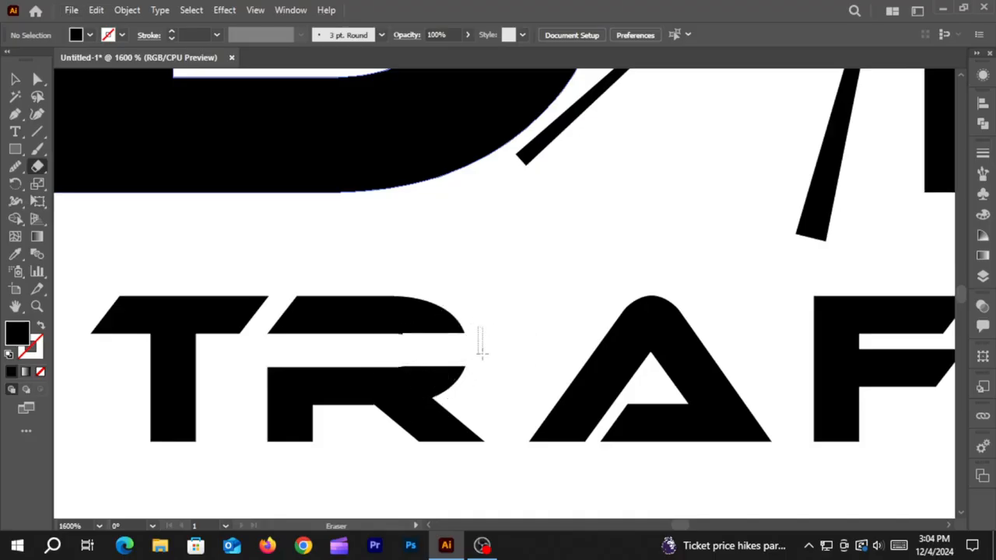
pyautogui.hotkey('ctrl', 'z')
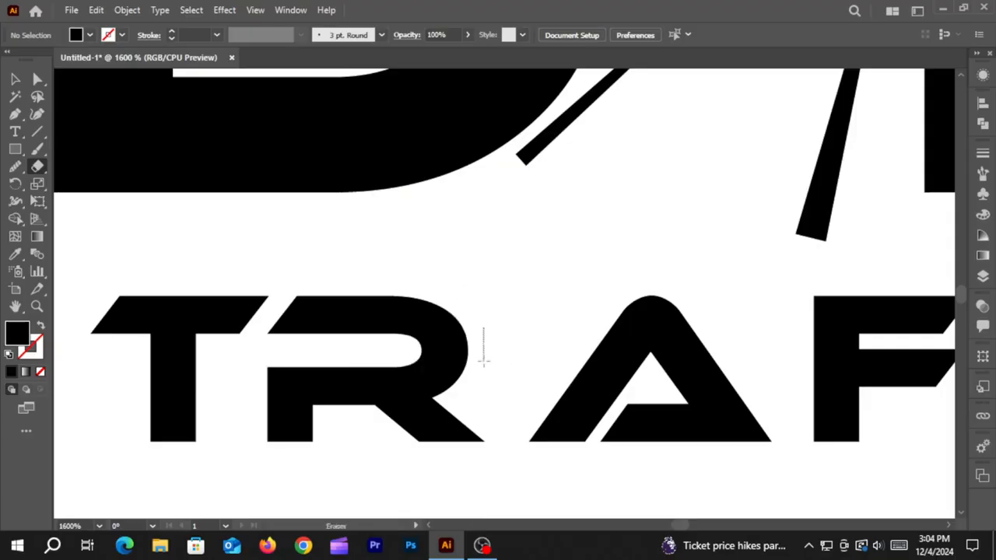
pyautogui.moveTo(488, 341)
pyautogui.mouseDown()
pyautogui.moveTo(435, 360)
pyautogui.moveTo(382, 360)
pyautogui.mouseUp()
pyautogui.moveTo(492, 328); pyautogui.dragTo(457, 350)
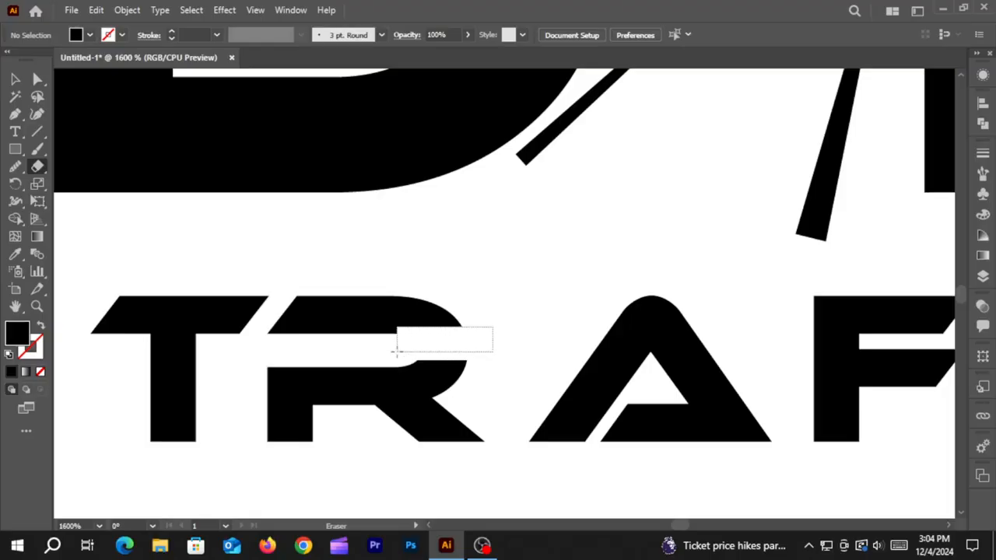
pyautogui.moveTo(396, 351); pyautogui.dragTo(396, 351)
pyautogui.moveTo(498, 323)
pyautogui.mouseDown()
pyautogui.moveTo(504, 373)
pyautogui.moveTo(438, 380)
pyautogui.moveTo(402, 367)
pyautogui.mouseUp()
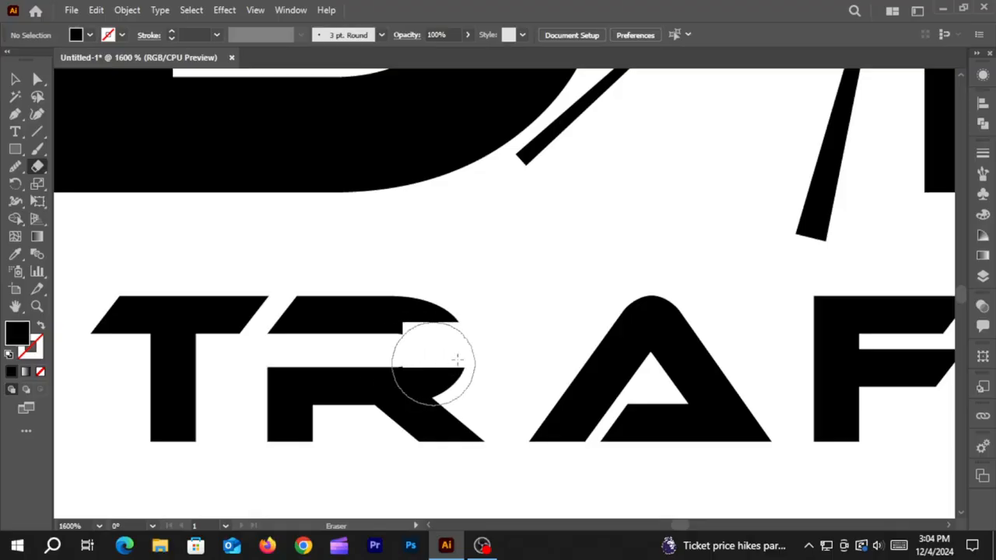
pyautogui.hotkey('ctrl', 'z')
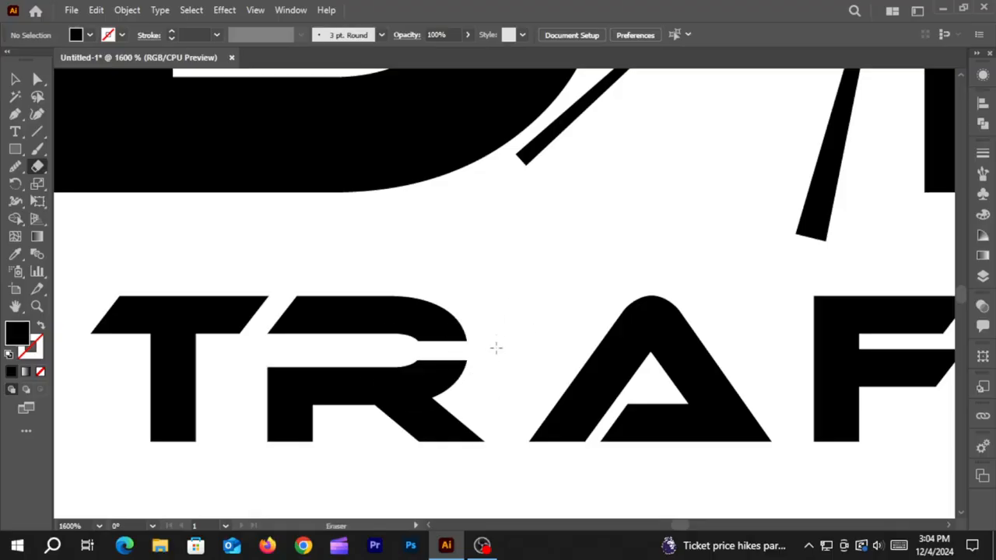
# - Widen the erased gap in the R's right curve to the height of the letter's inner opening
pyautogui.moveTo(495, 335); pyautogui.dragTo(373, 366)
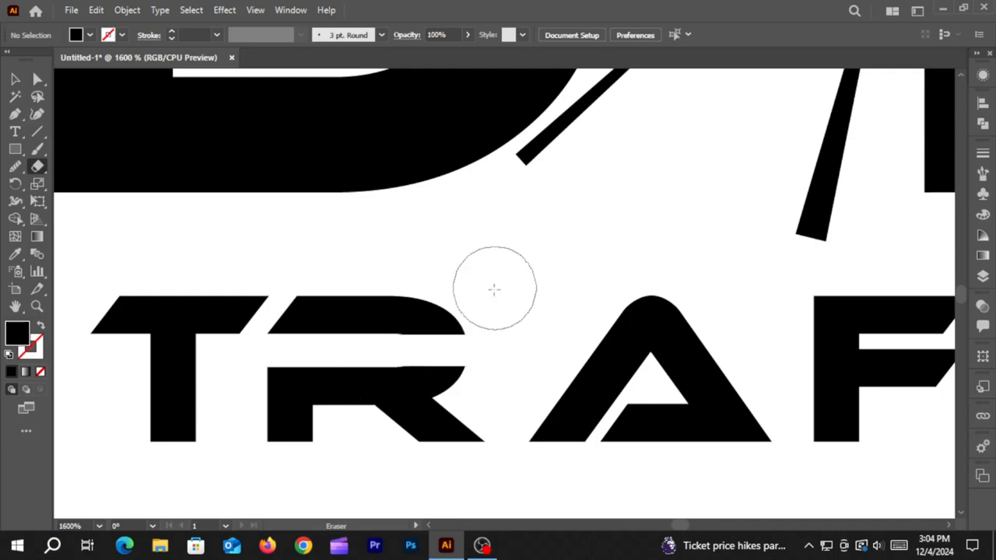
# - Move the two left anchor points of the R's upper piece left until its slanted edge meets the T's crossbar
pyautogui.click(37, 79)
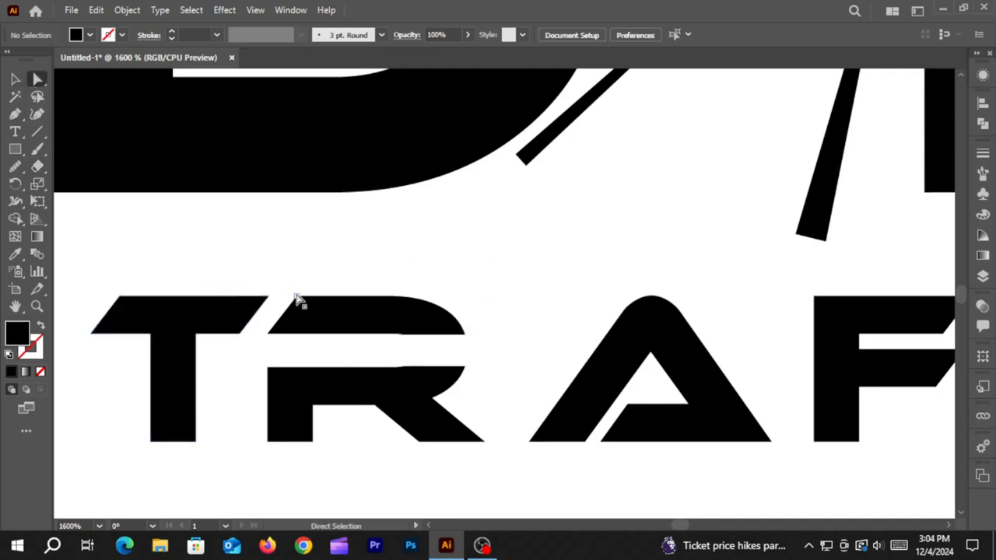
pyautogui.click(272, 334)
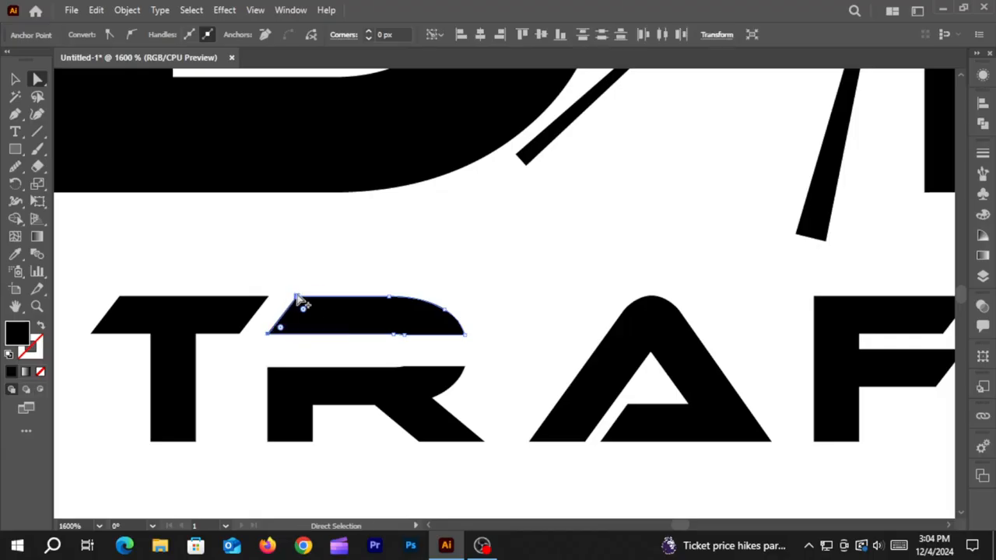
pyautogui.moveTo(299, 302); pyautogui.dragTo(259, 295)
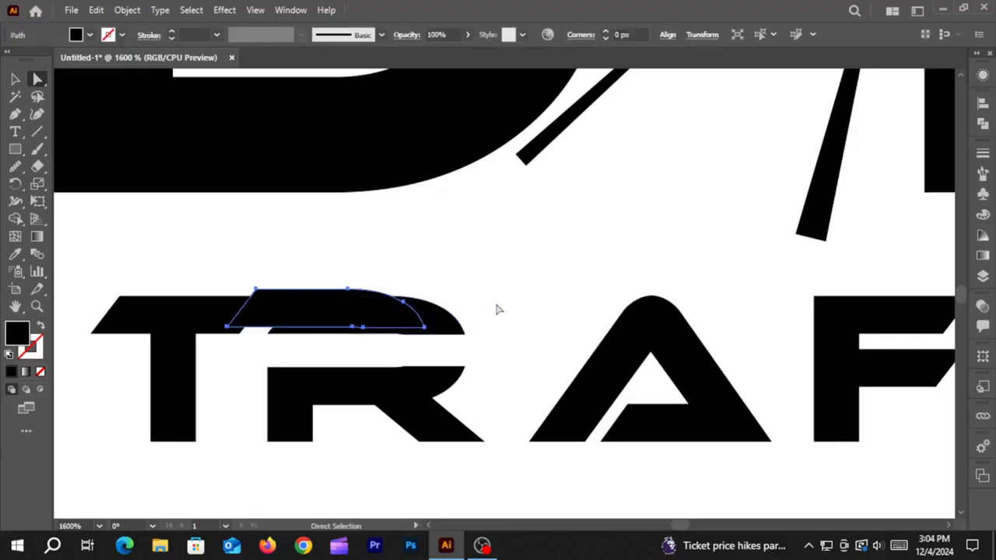
pyautogui.hotkey('ctrl', 'z')
pyautogui.hotkey('ctrl', 'shift', 'a')
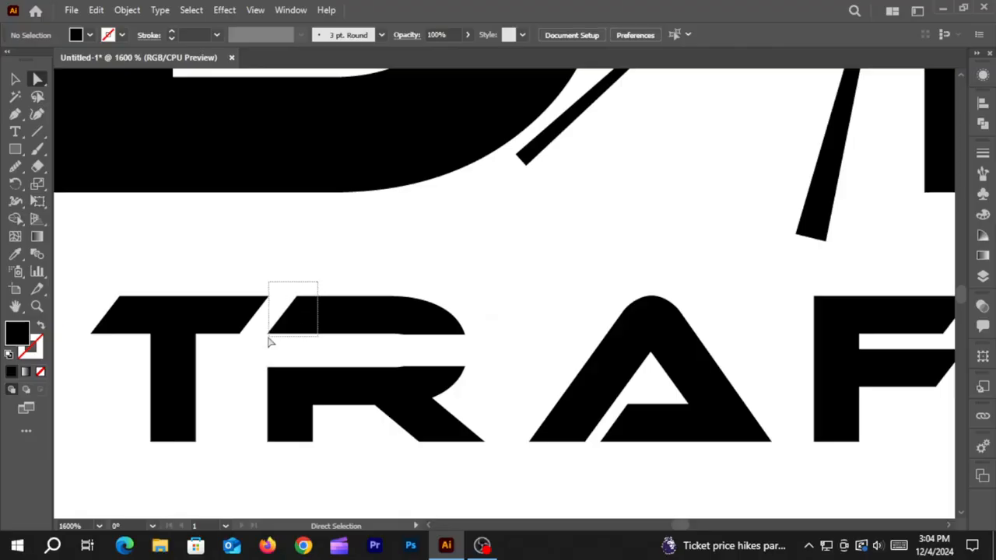
pyautogui.moveTo(270, 343); pyautogui.dragTo(269, 337)
pyautogui.moveTo(318, 280); pyautogui.dragTo(235, 334)
pyautogui.hotkey('ctrl', 'shift', 'a')
# - Try to merge TRAFFIC's first T with the R's upper piece using the Shape Builder
pyautogui.click(15, 79)
pyautogui.moveTo(151, 201); pyautogui.dragTo(333, 331)
pyautogui.click(14, 218)
pyautogui.click(213, 304)
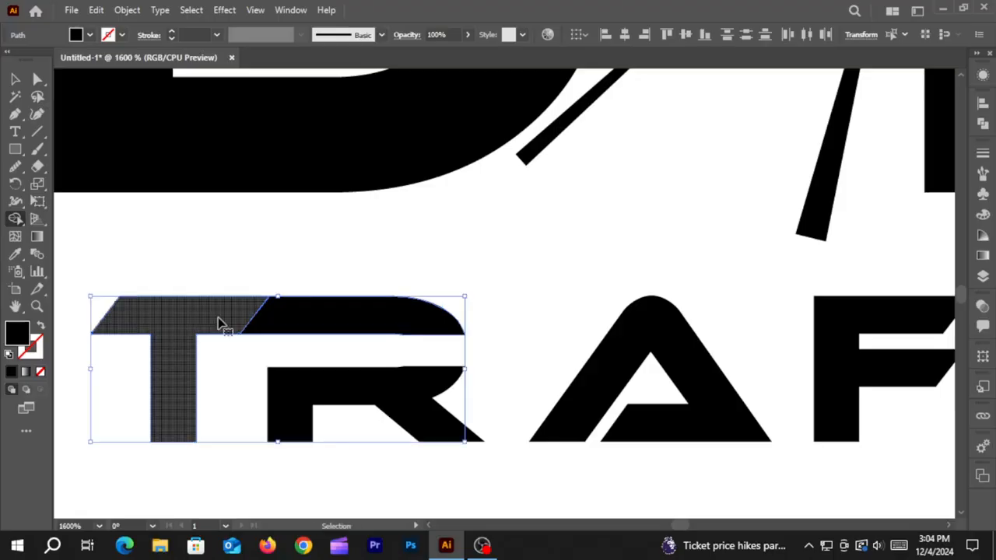
pyautogui.hotkey('ctrl', 'a')
pyautogui.moveTo(218, 315); pyautogui.dragTo(289, 329)
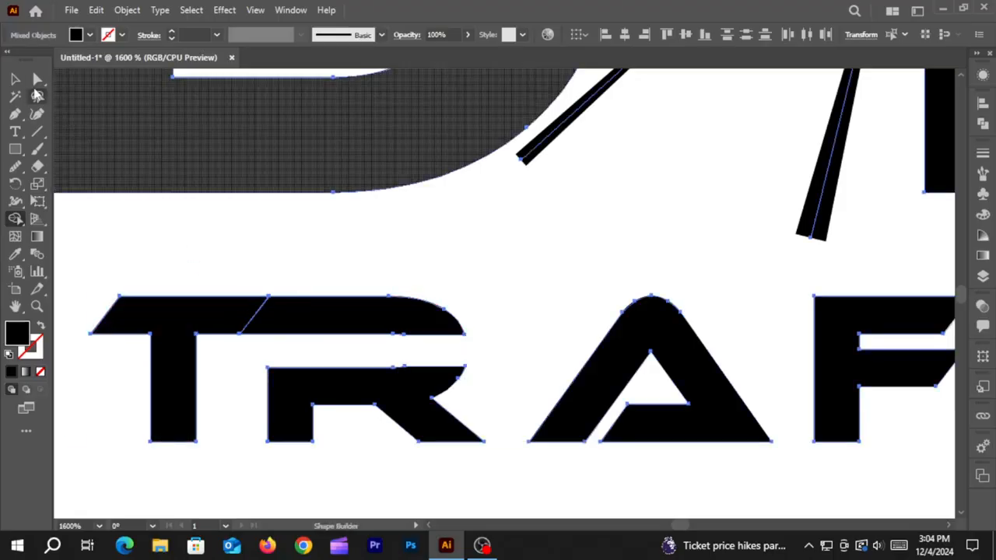
pyautogui.press('v')
# - Move the top-left anchor point of the R's upper piece slightly left so that it overlaps the T's crossbar
pyautogui.click(271, 280)
pyautogui.scroll(3, 271, 280)
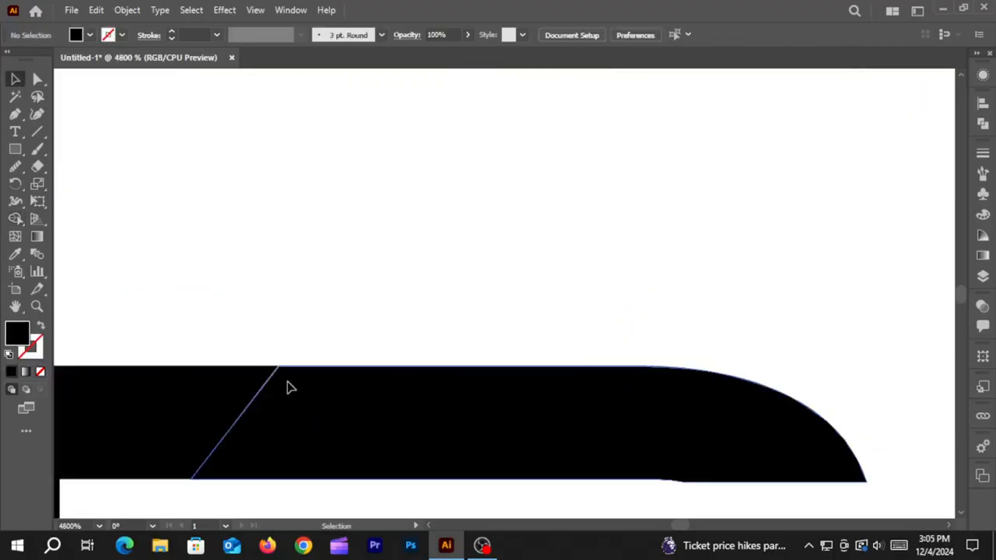
pyautogui.click(287, 384)
pyautogui.press('a')
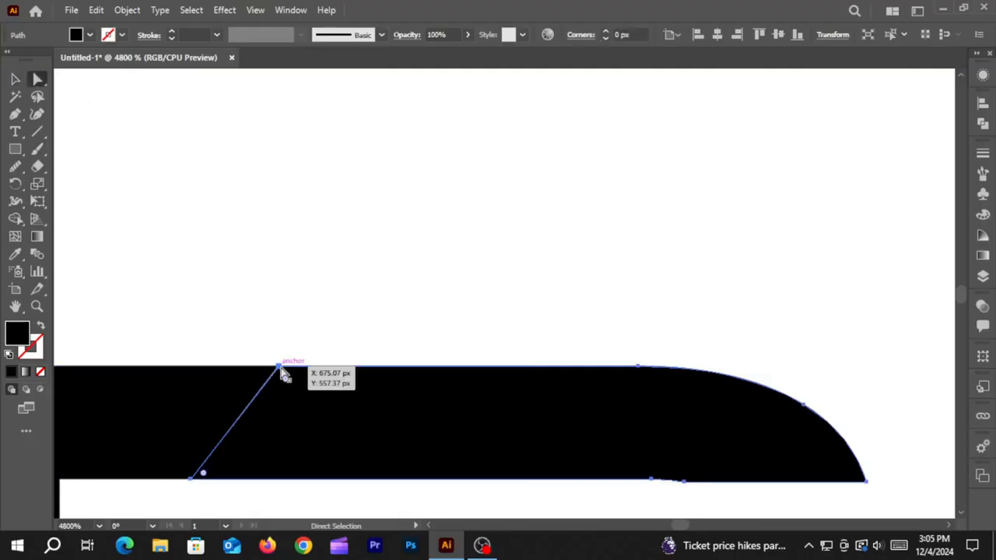
pyautogui.moveTo(278, 366); pyautogui.dragTo(269, 366)
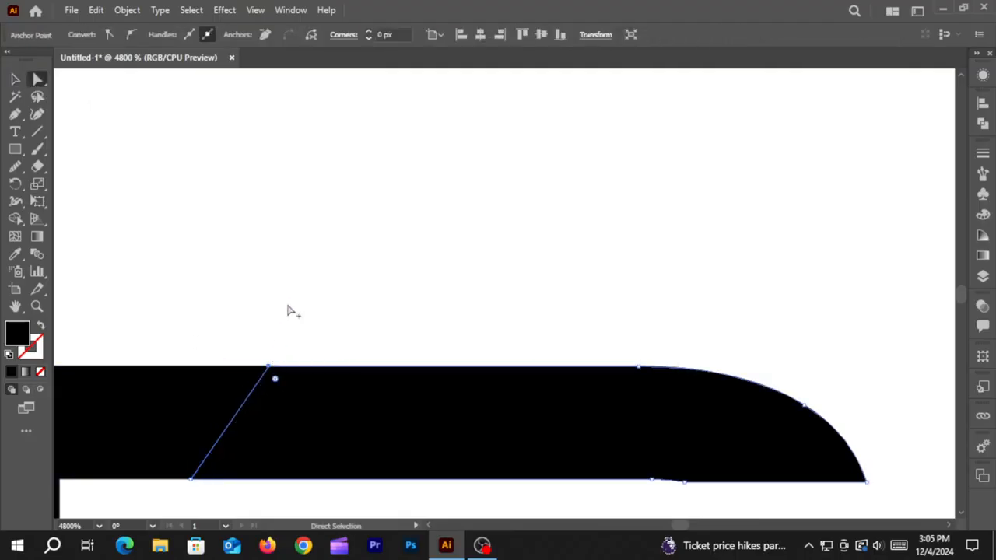
# - Merge the T and the R's upper piece into one shape with the Shape Builder, then deselect it
pyautogui.scroll(-3, 287, 311)
pyautogui.press('v')
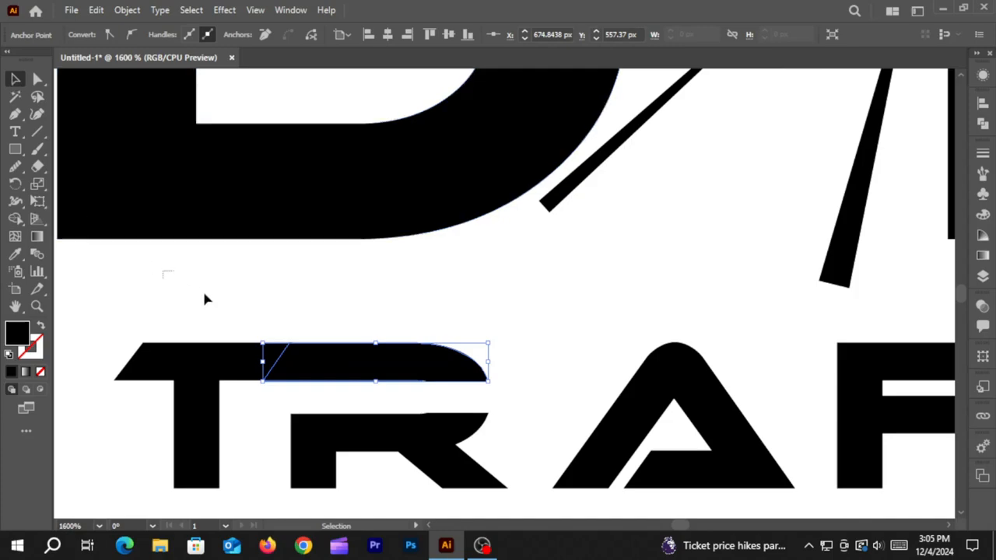
pyautogui.moveTo(205, 299); pyautogui.dragTo(311, 368)
pyautogui.click(14, 219)
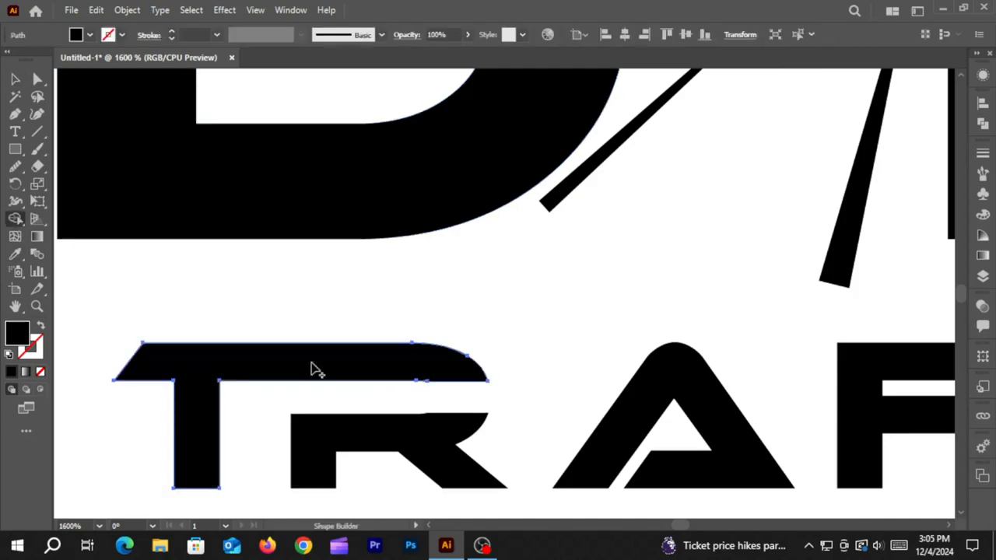
pyautogui.scroll(-2, 389, 348)
pyautogui.hscroll(3, 445, 347)
pyautogui.scroll(2, 440, 358)
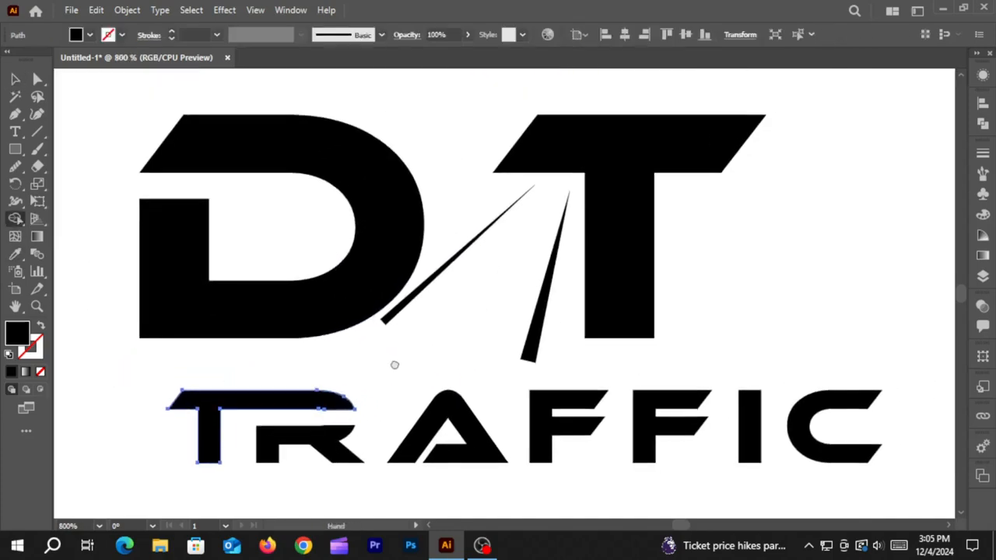
pyautogui.click(17, 80)
pyautogui.click(119, 166)
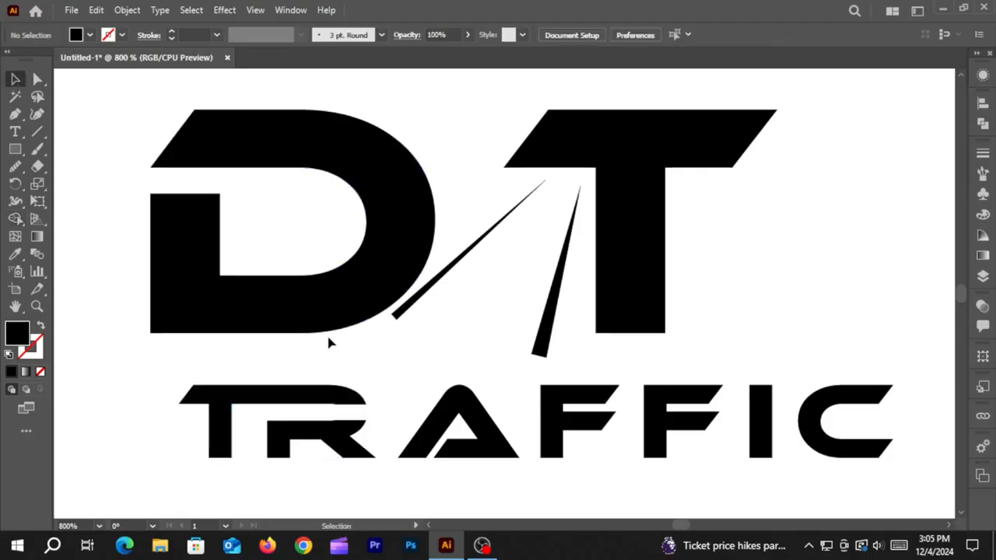
# - Draw a small black rectangle between the tapered road lines, tilt it along the road and duplicate it as a second centre dash
pyautogui.scroll(-1, 296, 296)
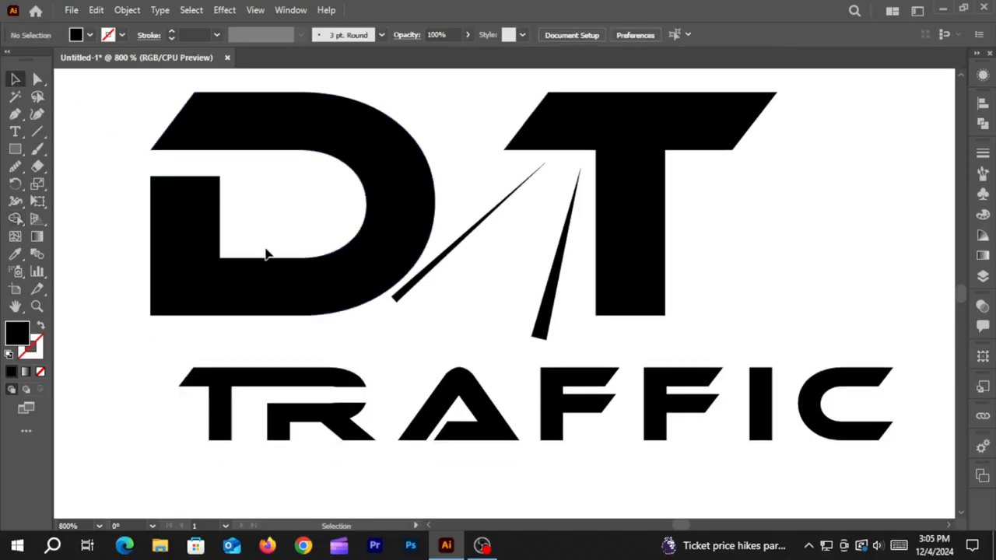
pyautogui.moveTo(15, 153); pyautogui.dragTo(49, 148)
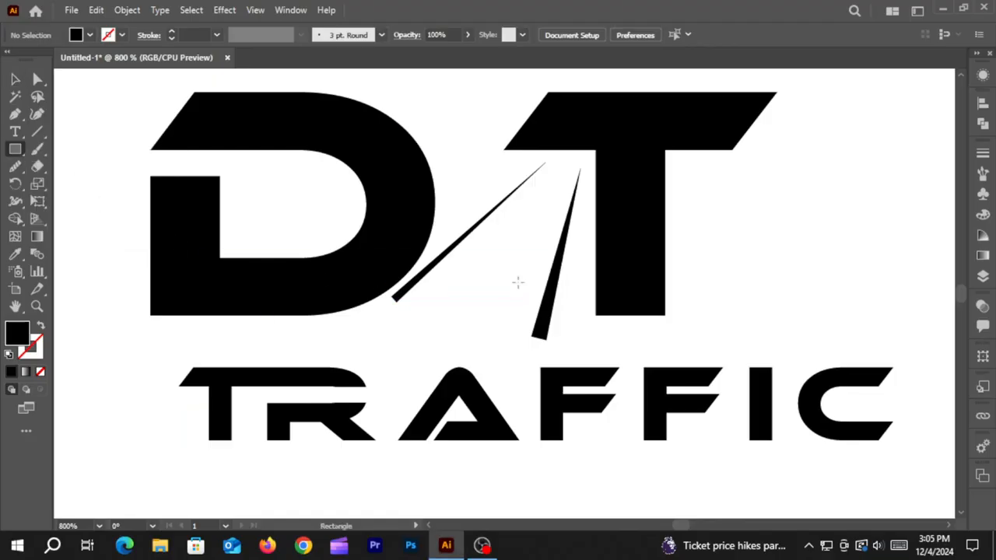
pyautogui.moveTo(500, 249); pyautogui.dragTo(504, 277)
pyautogui.press('v')
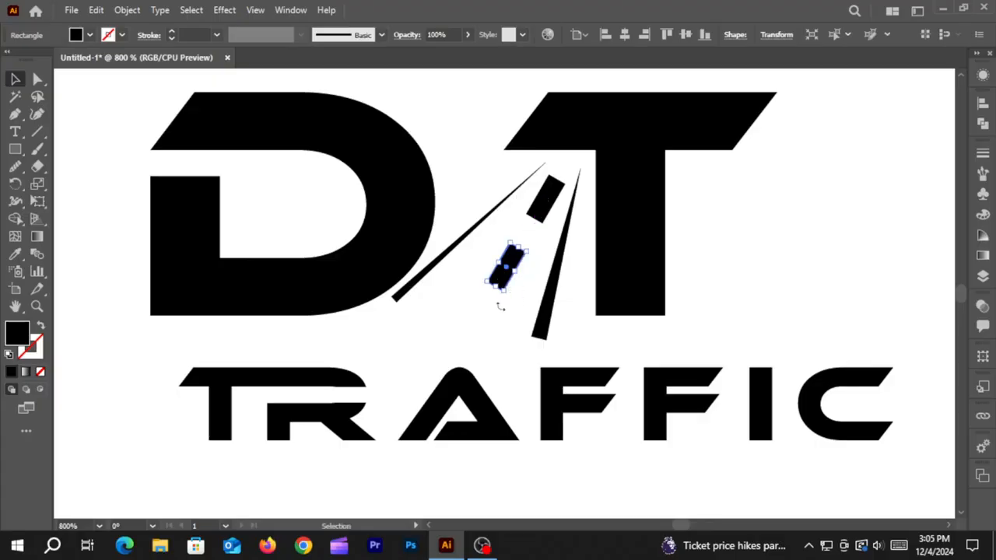
# - Draw a diagonal cutting line with the Pen tool from the inner apex of TRAFFIC's A through its rounded peak
pyautogui.click(14, 113)
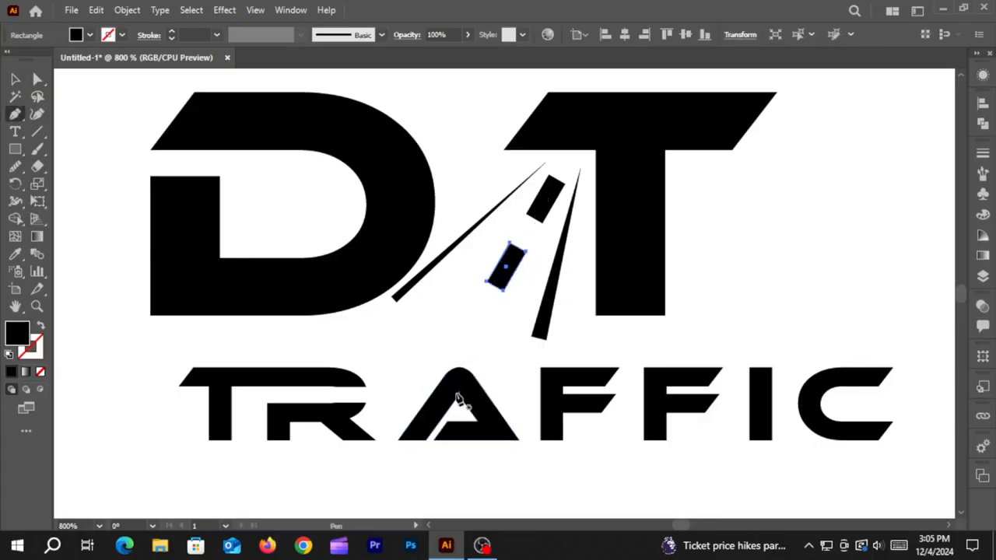
pyautogui.click(459, 395)
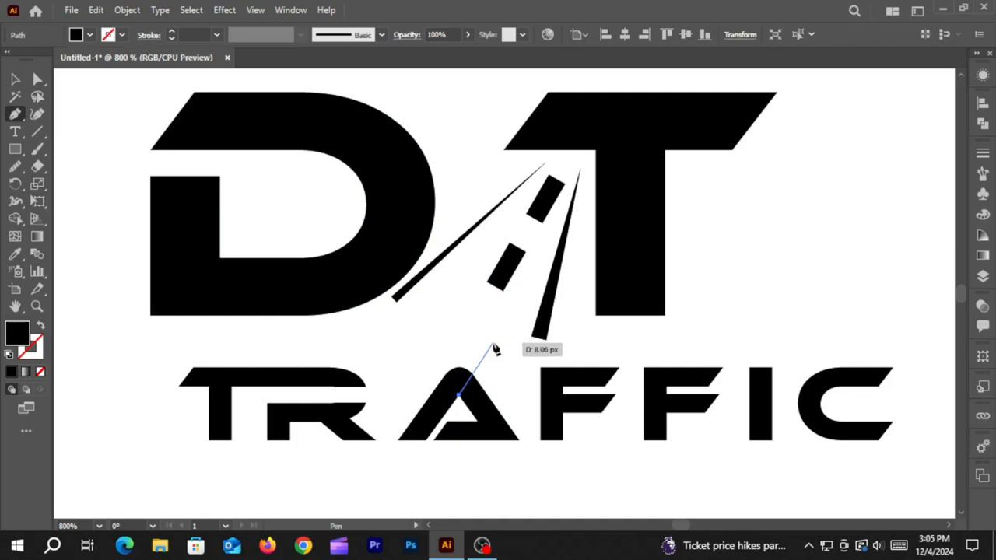
pyautogui.click(495, 344)
pyautogui.press('v')
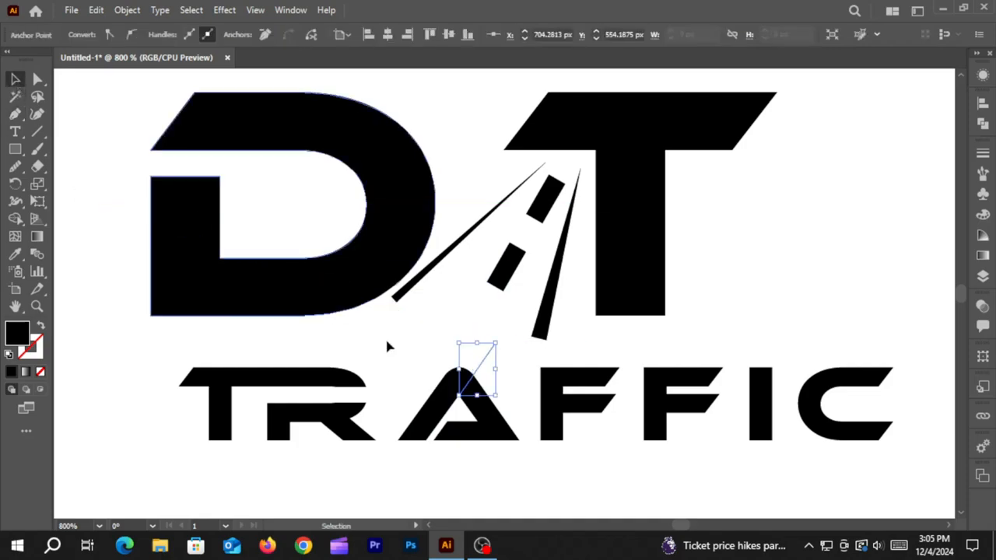
# - Remove the A's left stroke and rounded peak with the Shape Builder, then delete the cutting line
pyautogui.keyDown('shift'); pyautogui.click(480, 403); pyautogui.keyUp('shift')
pyautogui.click(15, 219)
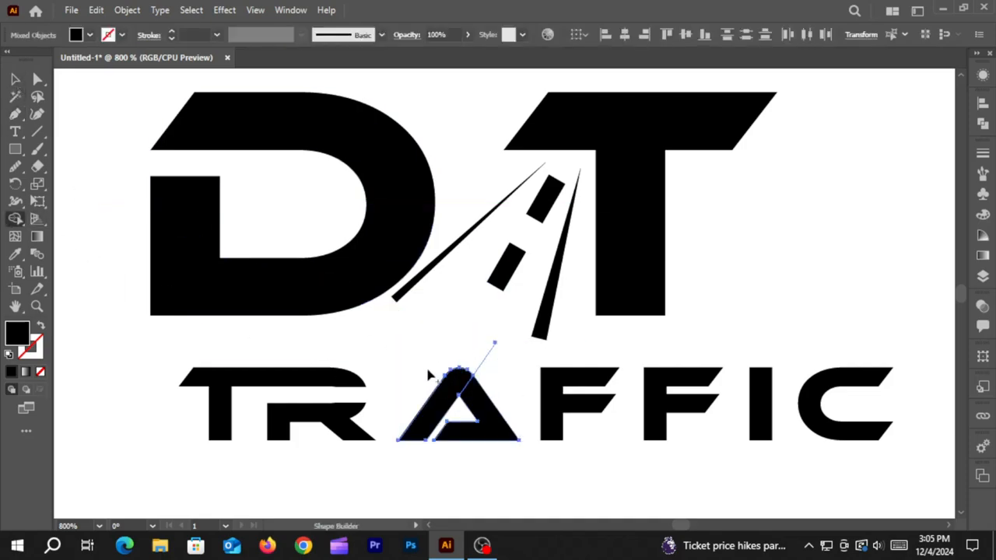
pyautogui.keyDown('alt'); pyautogui.click(447, 397); pyautogui.keyUp('alt')
pyautogui.click(15, 79)
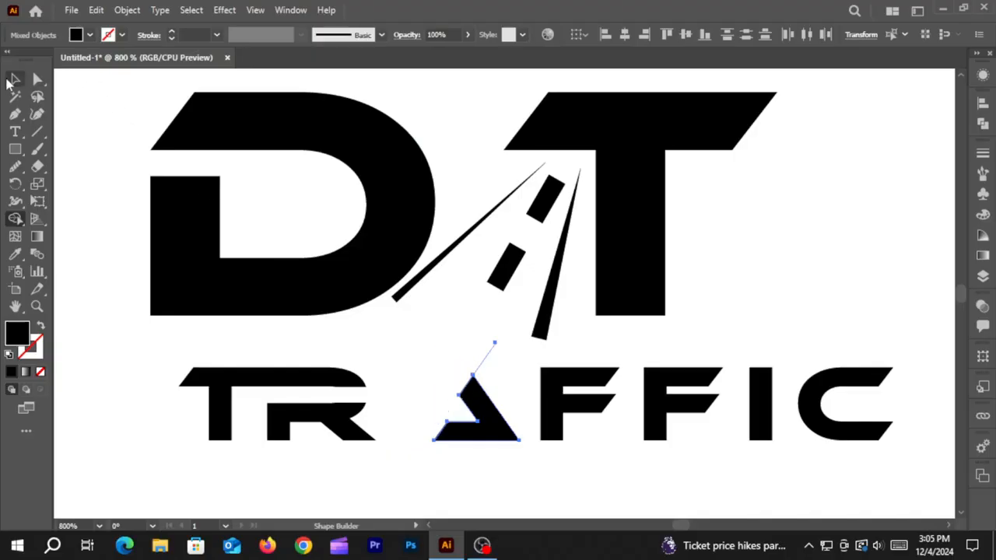
pyautogui.click(531, 364)
pyautogui.click(492, 350)
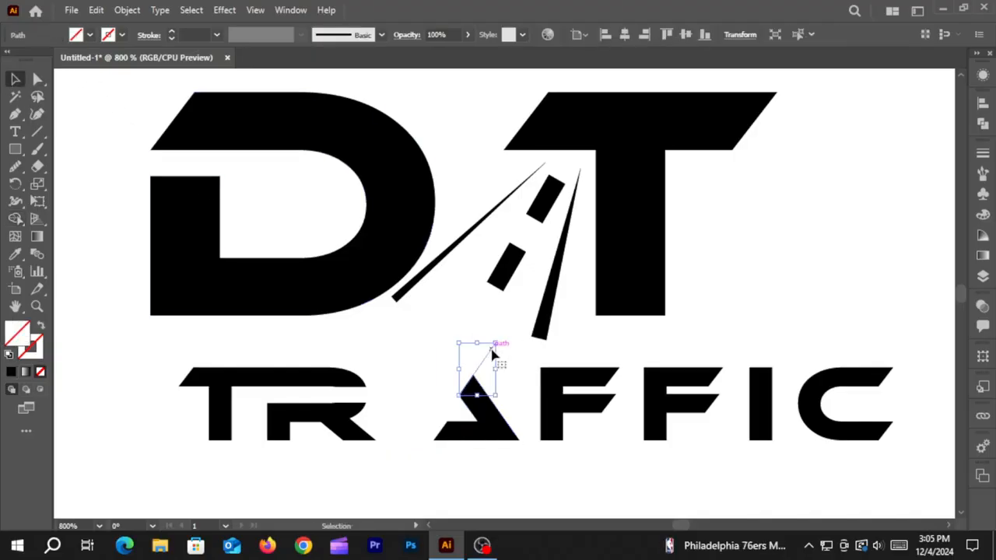
pyautogui.press('Delete')
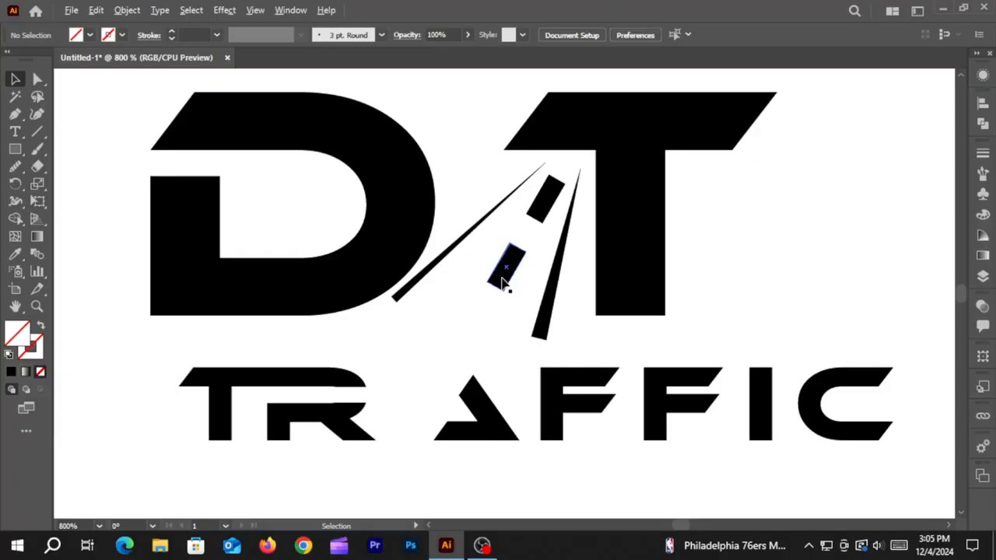
# - Copy the lower road dash to the A's missing left side and extend it downward into a long slanted bar
pyautogui.moveTo(504, 284); pyautogui.dragTo(445, 389)
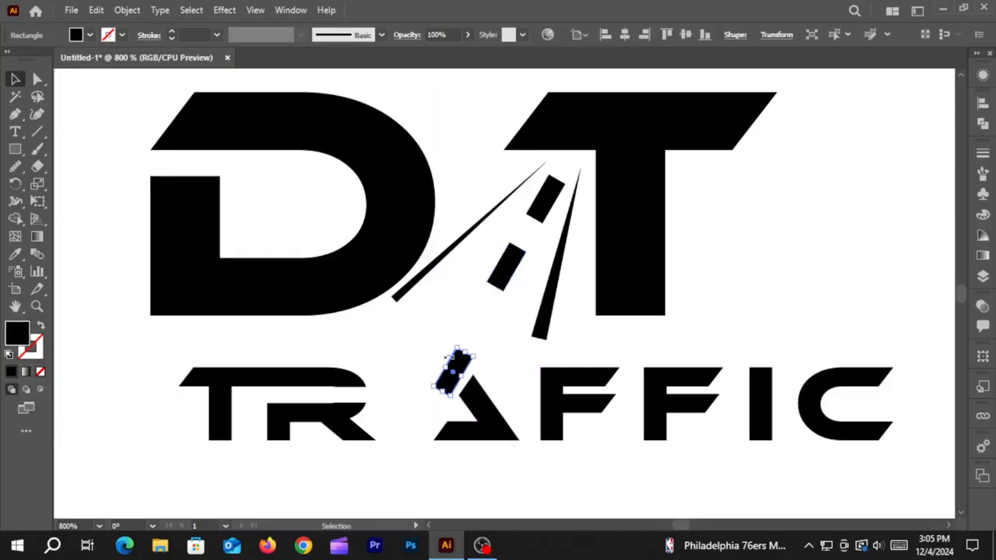
pyautogui.click(495, 316)
pyautogui.click(444, 388)
pyautogui.moveTo(443, 390); pyautogui.dragTo(421, 423)
pyautogui.click(502, 311)
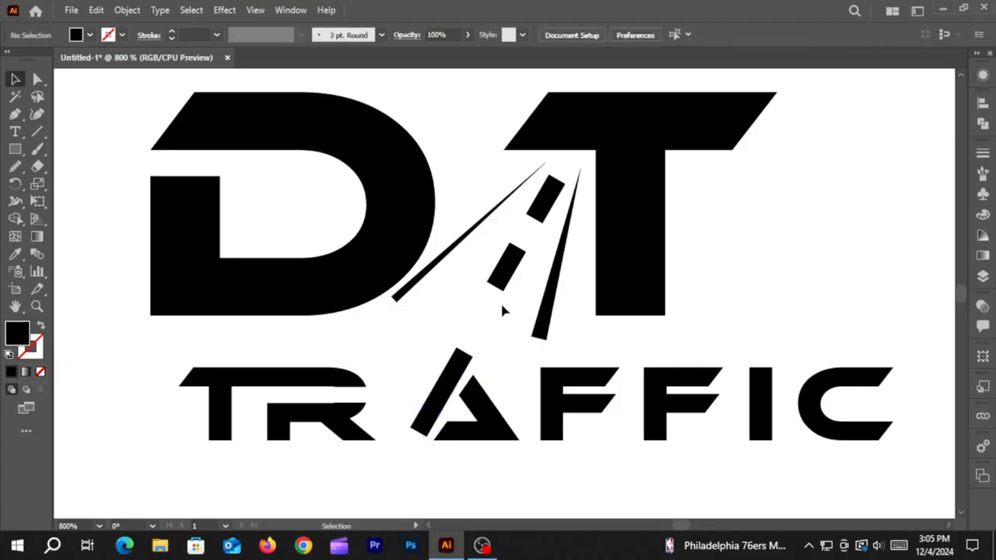
# - Lengthen the middle road dash downward and adjust its spacing from the upper dash
pyautogui.moveTo(511, 273); pyautogui.dragTo(534, 224)
pyautogui.scroll(3, 507, 265)
pyautogui.click(545, 217)
pyautogui.moveTo(491, 305); pyautogui.dragTo(471, 337)
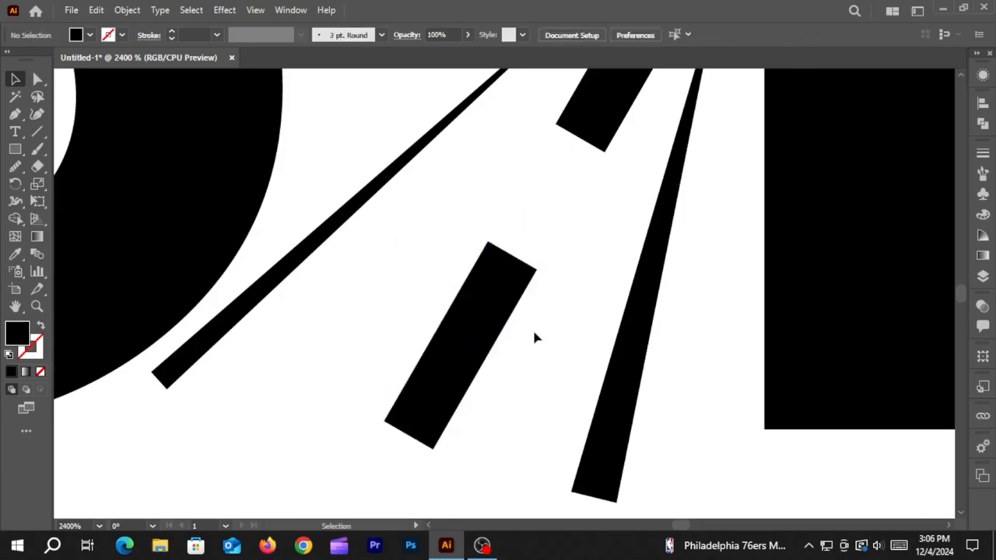
# - Try to rotate the A's left bar slightly to match the slanted edge of the A's right piece
pyautogui.scroll(-2, 525, 319)
pyautogui.scroll(-1, 518, 307)
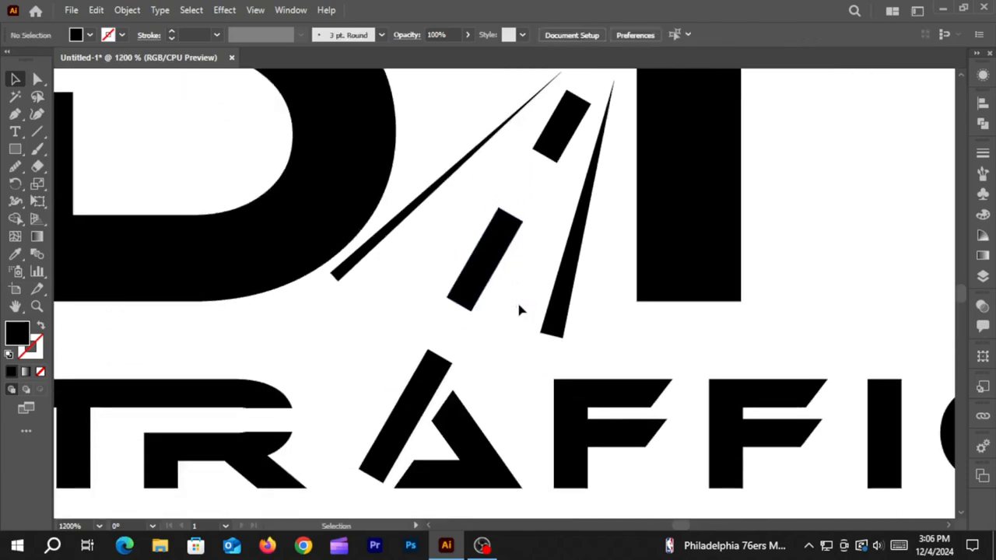
pyautogui.click(422, 389)
pyautogui.moveTo(458, 360); pyautogui.dragTo(460, 357)
pyautogui.click(492, 351)
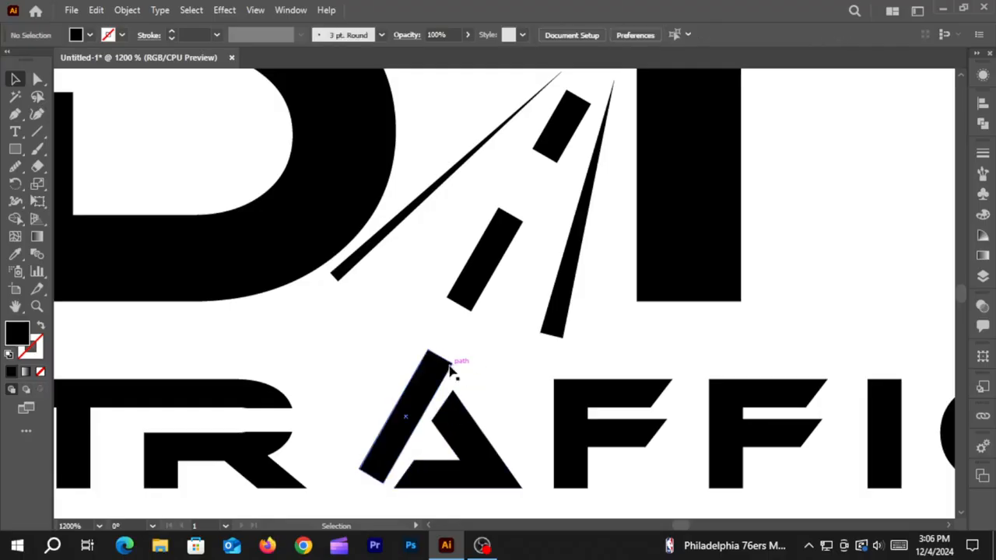
pyautogui.click(451, 370)
pyautogui.moveTo(460, 364); pyautogui.dragTo(460, 357)
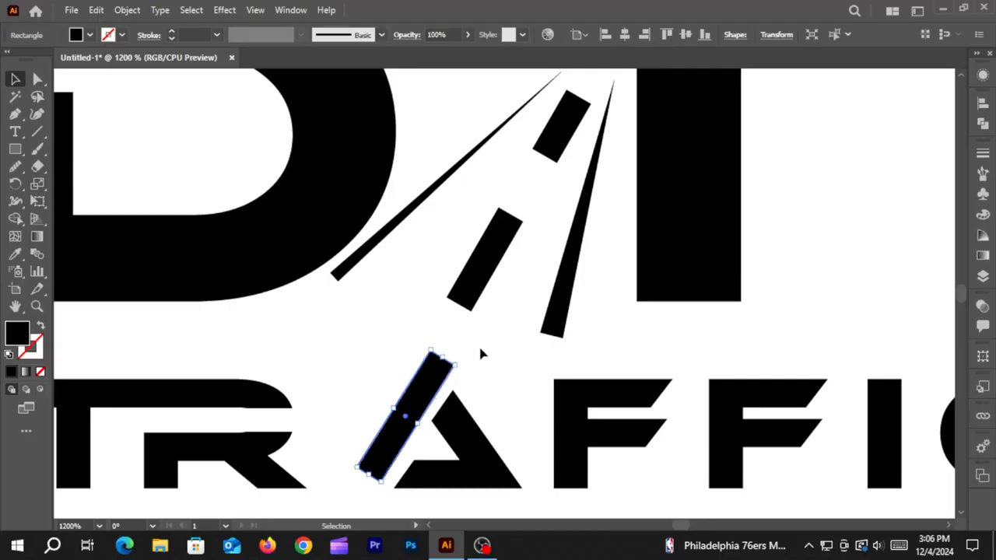
pyautogui.click(481, 355)
pyautogui.click(449, 364)
pyautogui.moveTo(459, 367); pyautogui.dragTo(462, 354)
pyautogui.click(485, 350)
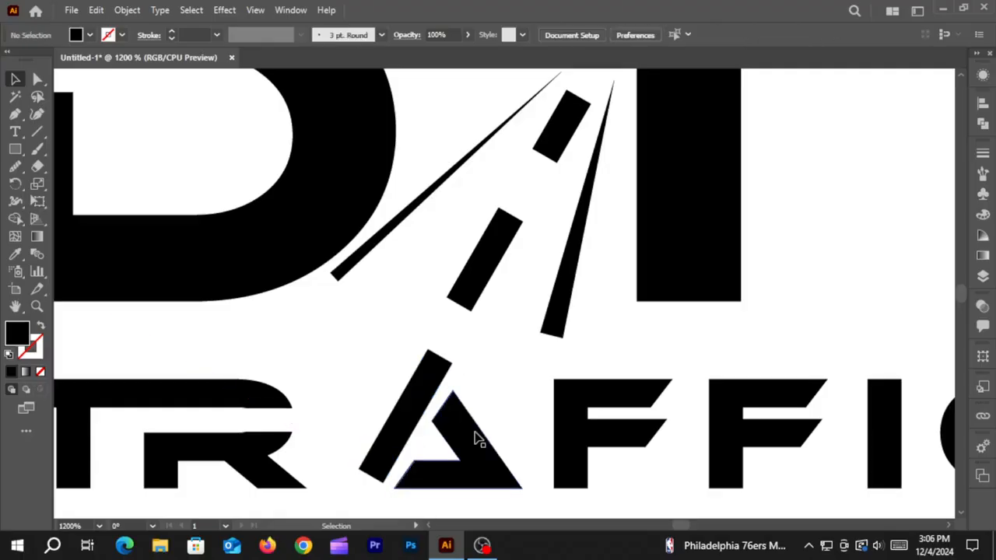
# - Move the A's right piece slightly up and right to adjust its gap from the slanted bar
pyautogui.moveTo(474, 435); pyautogui.dragTo(487, 405)
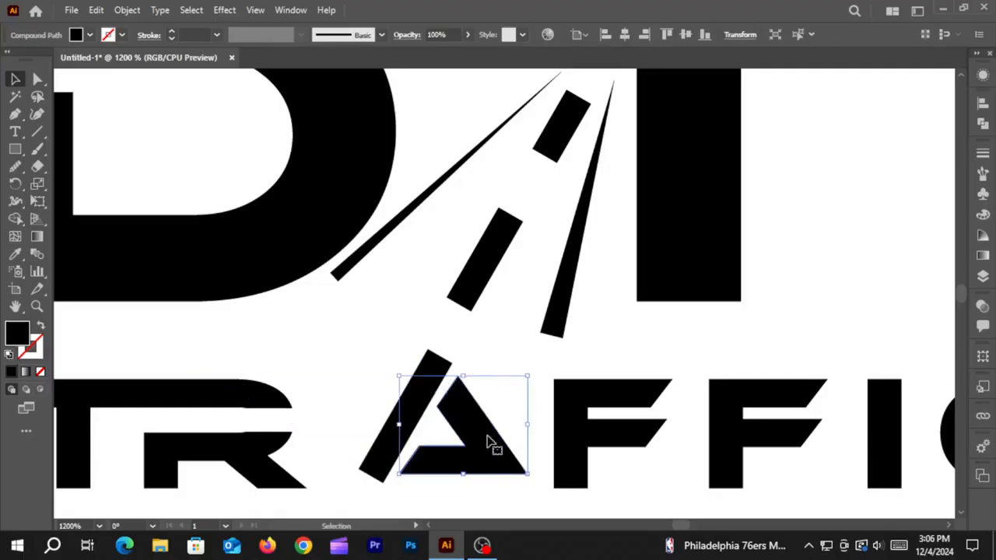
pyautogui.click(498, 353)
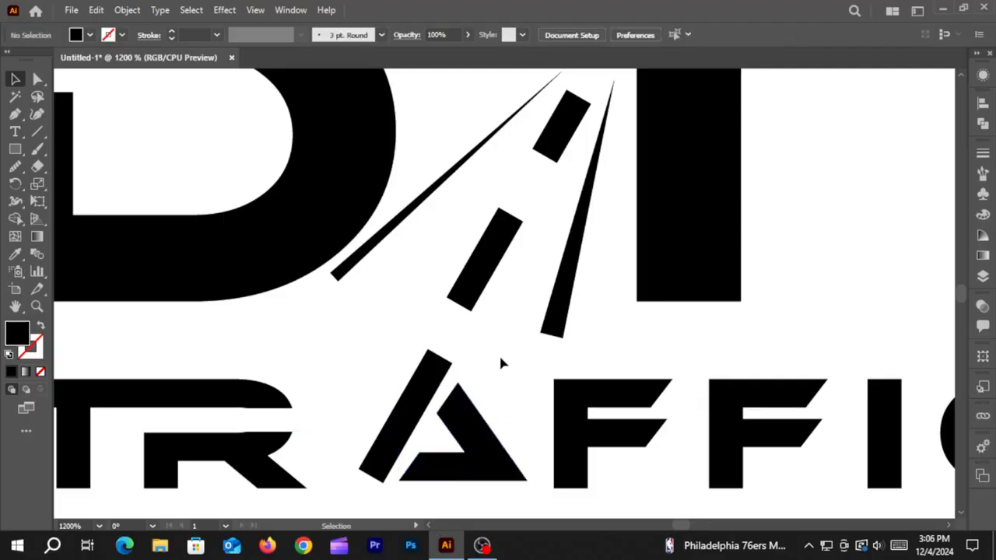
pyautogui.scroll(-2, 499, 353)
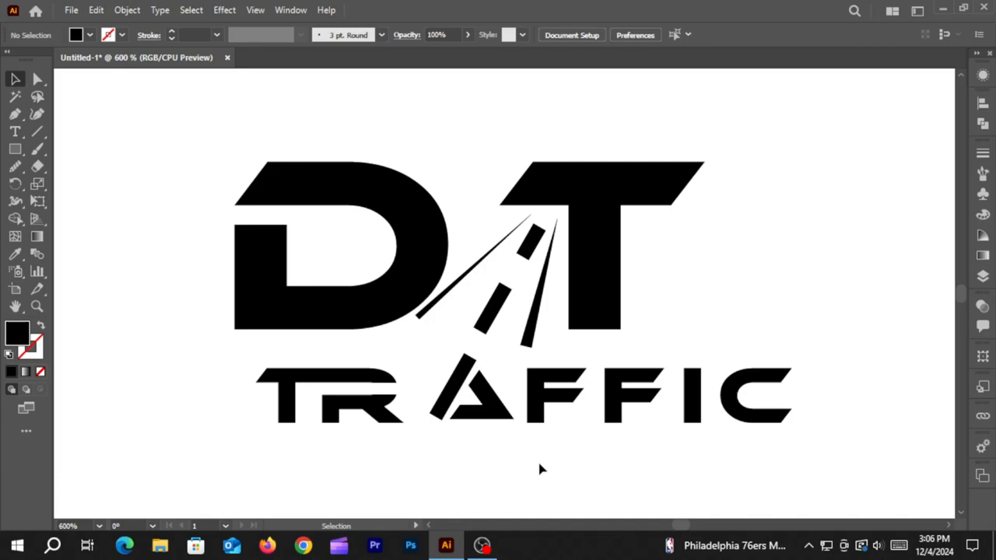
# - Move the two lower corners of the A's left bar outward so its base widens and nearly levels with the right piece's base
pyautogui.scroll(4, 458, 384)
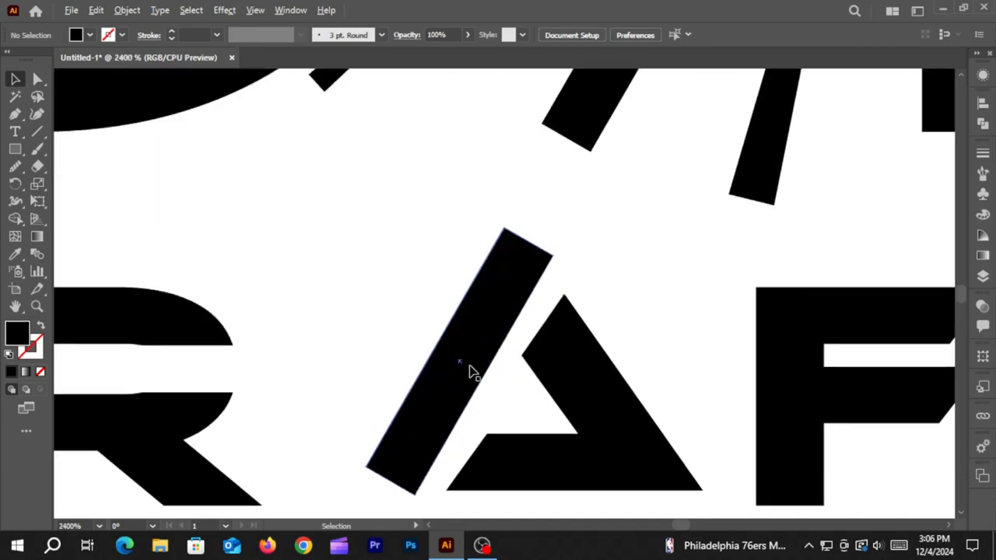
pyautogui.click(516, 293)
pyautogui.press('a')
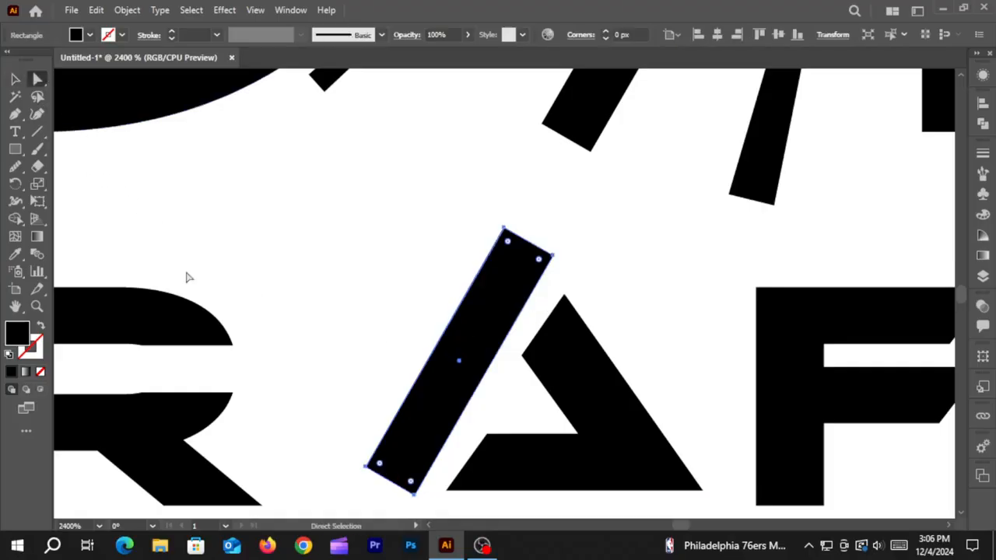
pyautogui.moveTo(407, 487); pyautogui.dragTo(426, 493)
pyautogui.moveTo(367, 468); pyautogui.dragTo(356, 484)
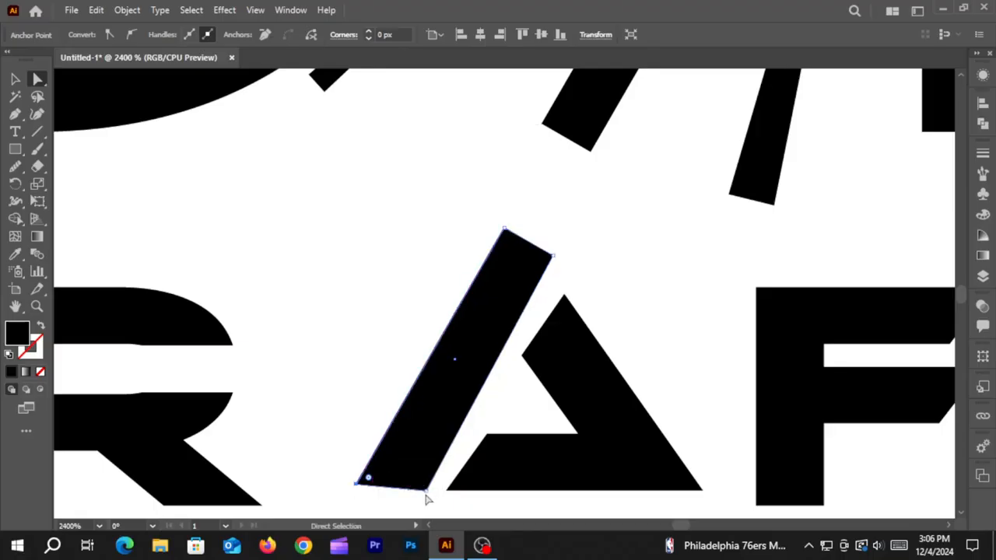
pyautogui.moveTo(426, 494); pyautogui.dragTo(439, 484)
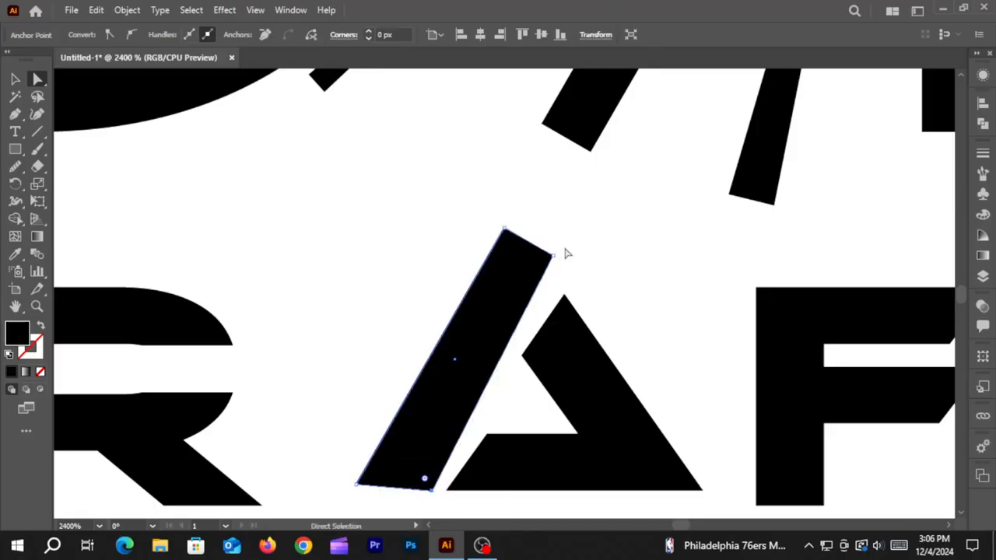
# - Reshape the bar's upper end by raising its left corner and lowering its right corner to follow the A's right slope
pyautogui.moveTo(552, 255); pyautogui.dragTo(555, 278)
pyautogui.moveTo(505, 230); pyautogui.dragTo(509, 224)
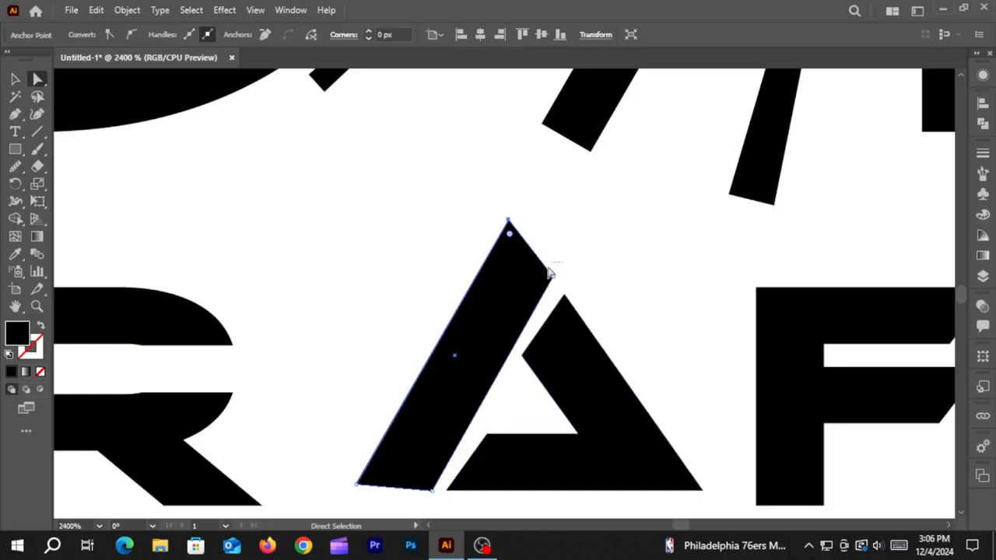
pyautogui.moveTo(548, 272); pyautogui.dragTo(559, 285)
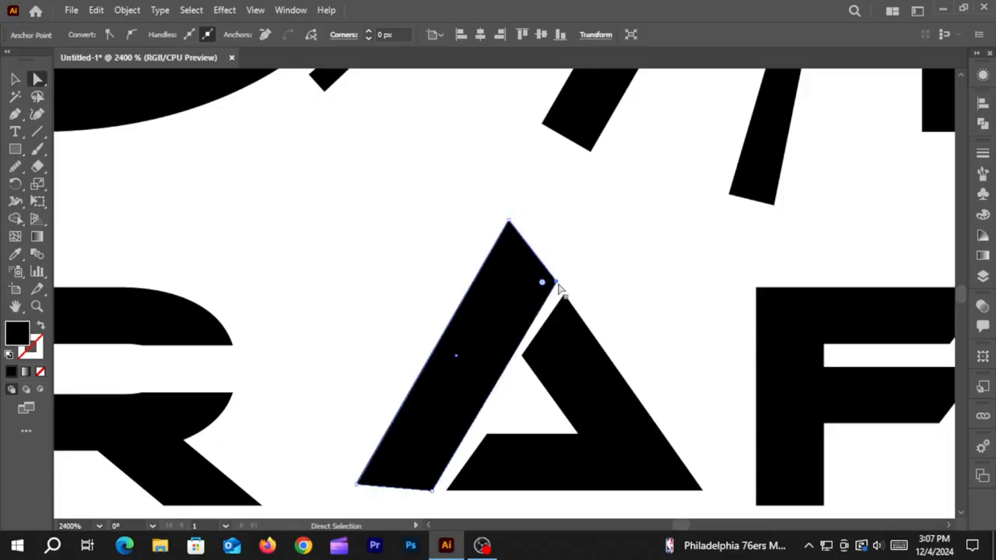
# - Rotate the A's right piece slightly counterclockwise so its base tilts gently upward to the right
pyautogui.scroll(-3, 382, 251)
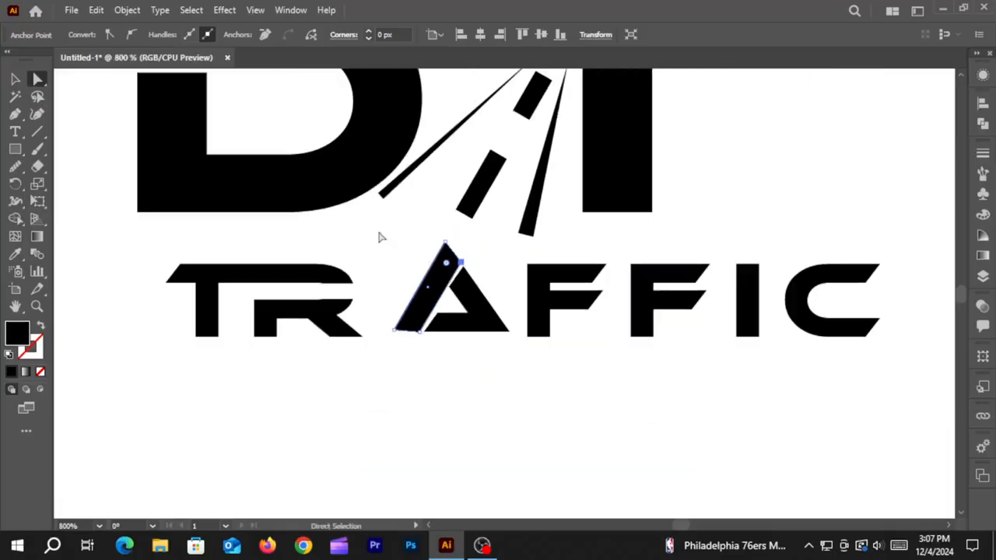
pyautogui.scroll(1, 156, 183)
pyautogui.press('v')
pyautogui.click(104, 151)
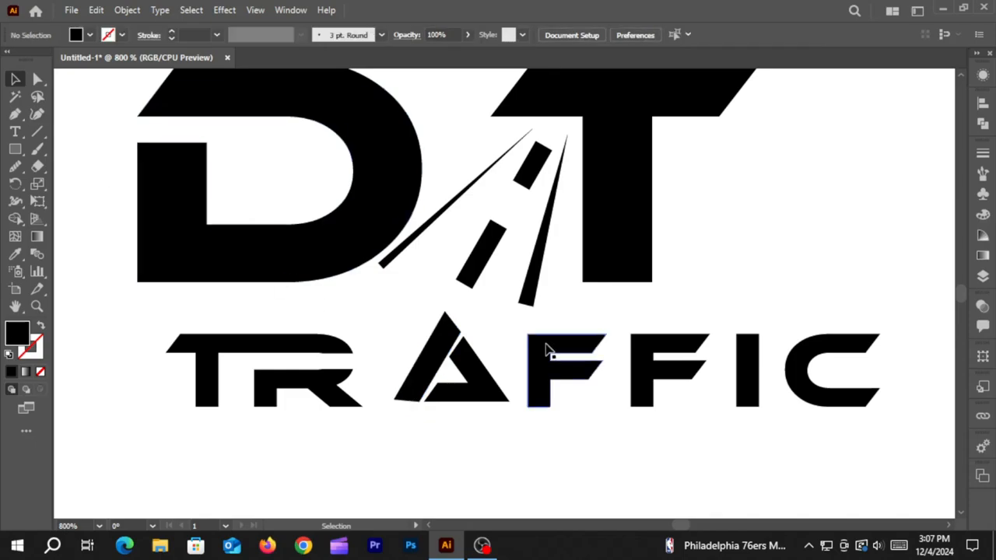
pyautogui.click(482, 370)
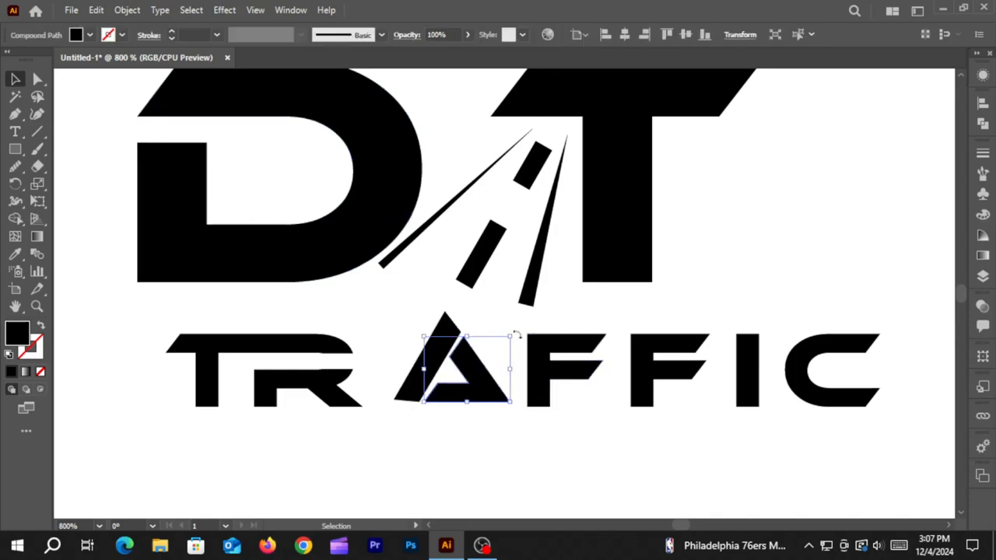
pyautogui.moveTo(516, 333); pyautogui.dragTo(514, 325)
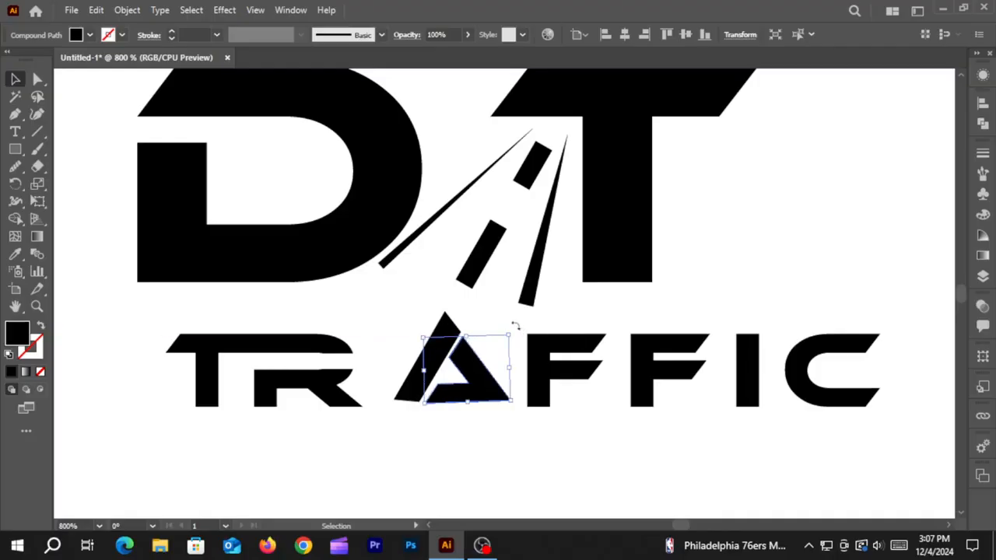
pyautogui.click(491, 324)
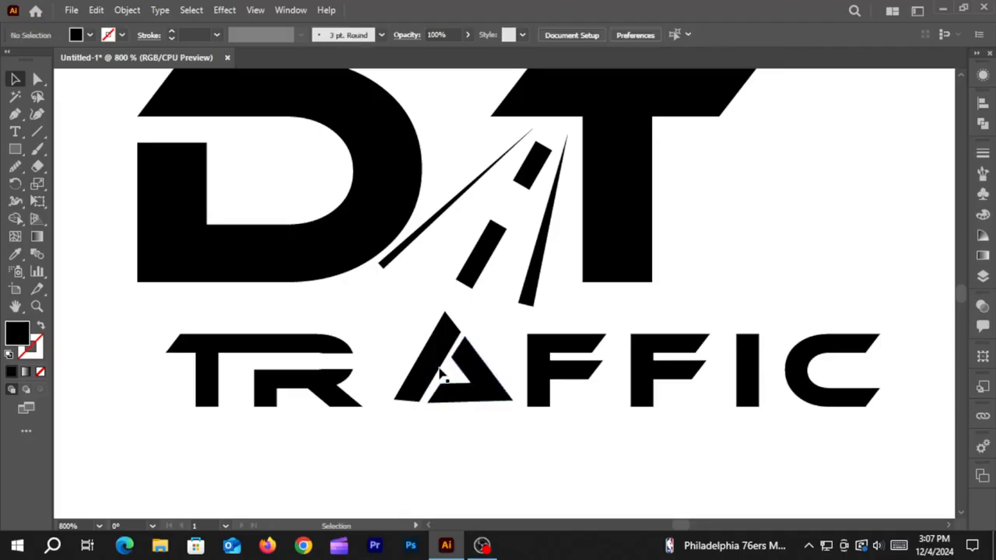
# - Reshape the top of the A's left bar by lowering its left corner and raising its right corner to slant upward
pyautogui.scroll(1, 442, 364)
pyautogui.scroll(1, 445, 354)
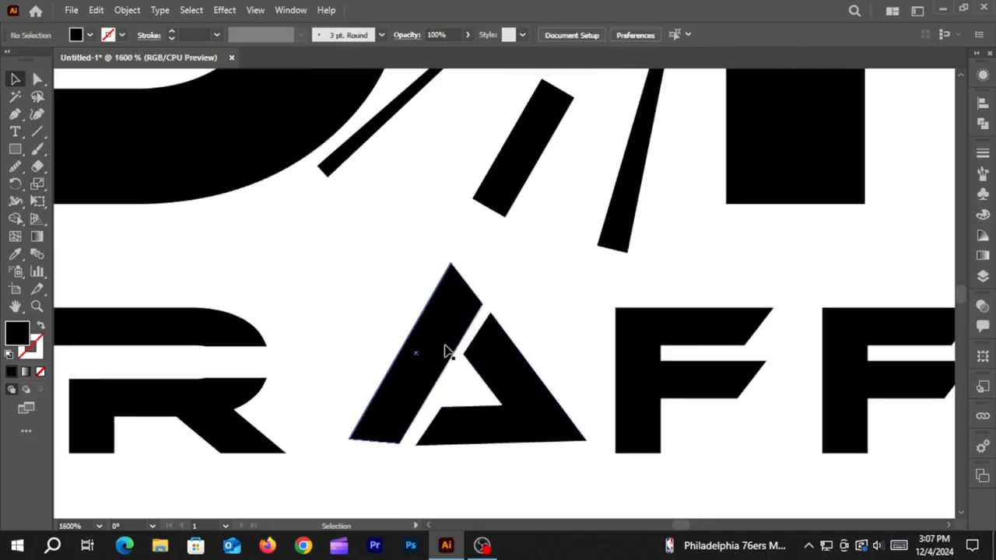
pyautogui.click(39, 80)
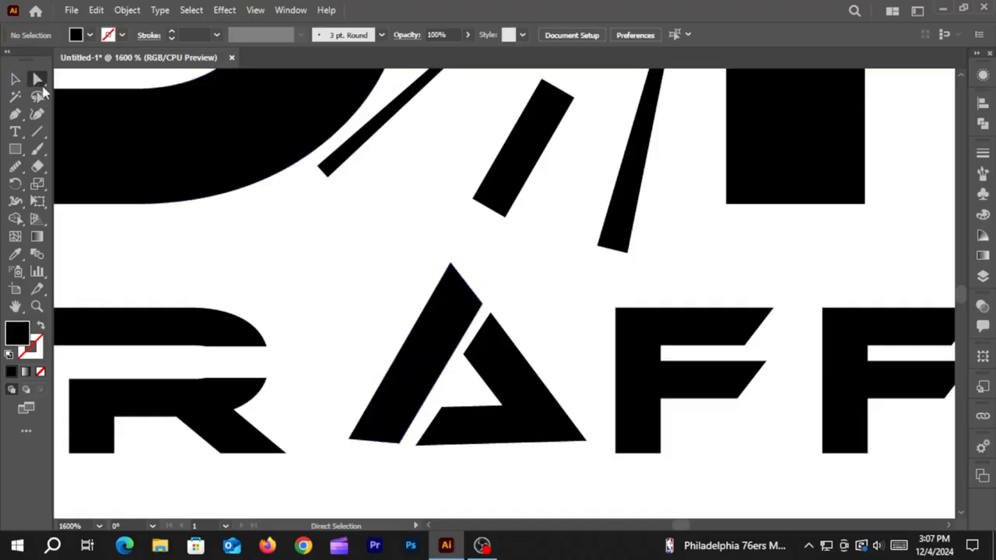
pyautogui.moveTo(484, 312)
pyautogui.mouseDown()
pyautogui.moveTo(500, 275)
pyautogui.moveTo(438, 288)
pyautogui.moveTo(491, 280)
pyautogui.mouseUp()
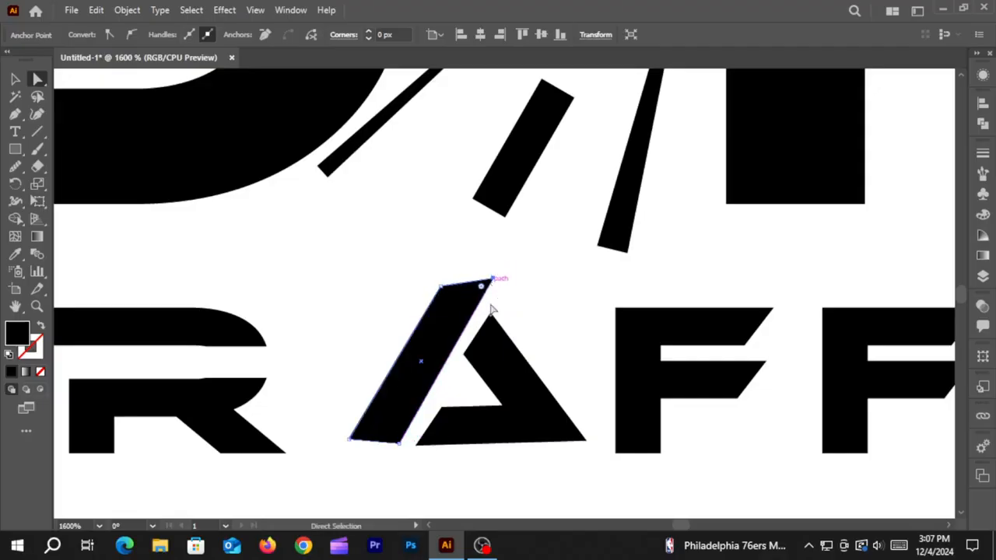
# - Shift the A's right piece slightly up and to the right beside the slanted bar
pyautogui.press('v')
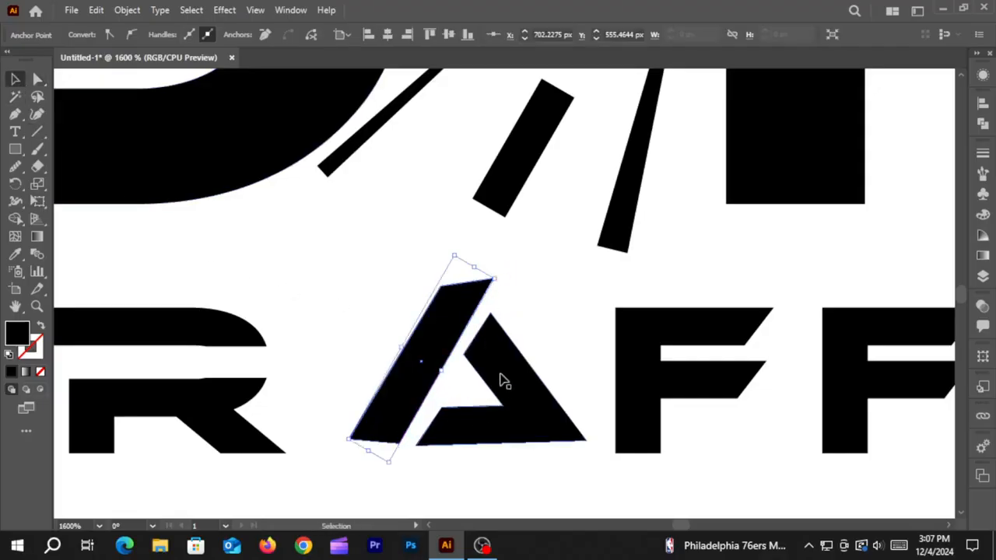
pyautogui.moveTo(505, 365)
pyautogui.mouseDown()
pyautogui.moveTo(507, 351)
pyautogui.moveTo(509, 365)
pyautogui.mouseUp()
pyautogui.moveTo(500, 413); pyautogui.dragTo(529, 420)
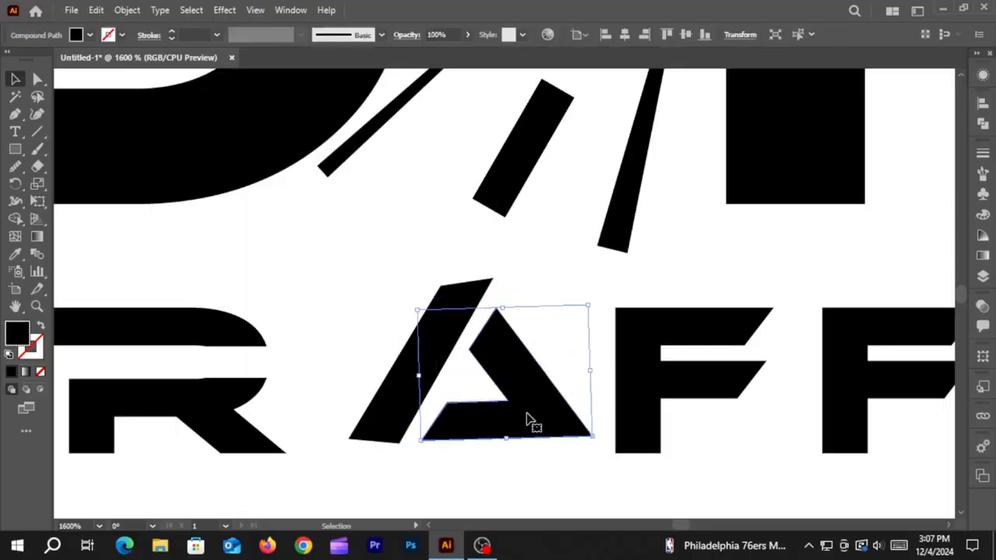
pyautogui.click(379, 282)
# - Fill the two centre road dashes and the A's slanted bar with orange
pyautogui.scroll(-2, 375, 290)
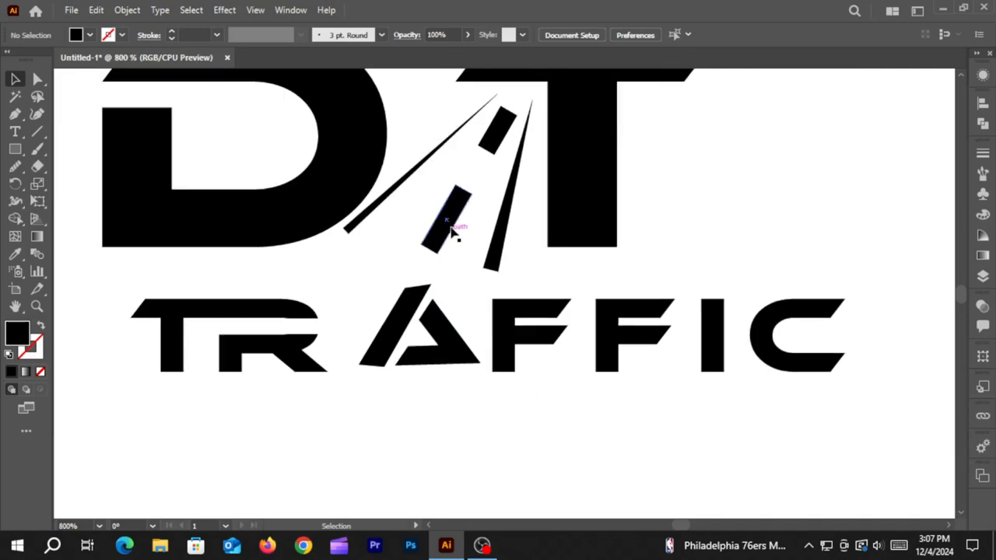
pyautogui.click(451, 225)
pyautogui.keyDown('shift'); pyautogui.click(498, 131); pyautogui.keyUp('shift')
pyautogui.keyDown('shift'); pyautogui.click(397, 322); pyautogui.keyUp('shift')
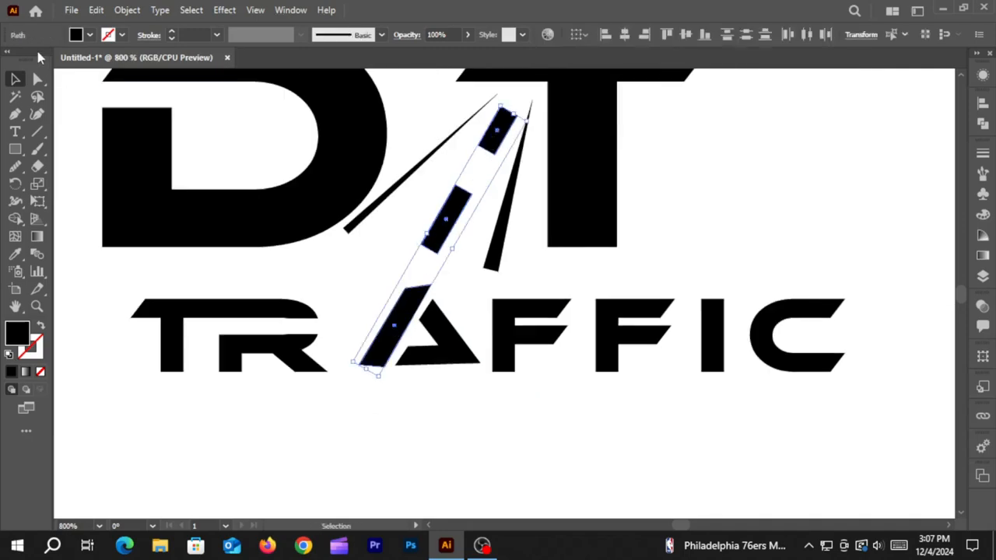
pyautogui.click(90, 35)
pyautogui.click(143, 59)
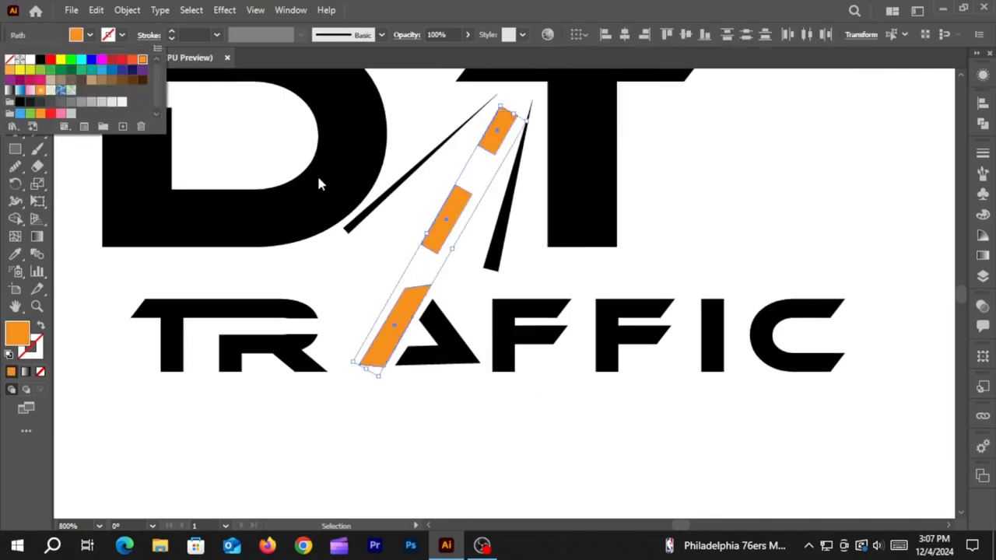
pyautogui.click(420, 160)
pyautogui.click(427, 177)
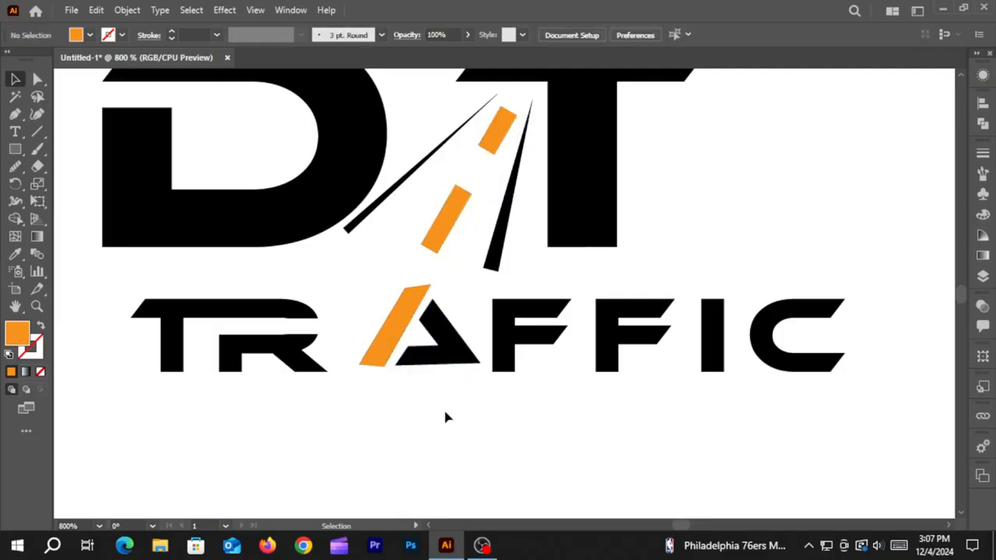
# - Try an orange rounded-rectangle dot centred above the I of TRAFFIC
pyautogui.moveTo(445, 418); pyautogui.dragTo(423, 453)
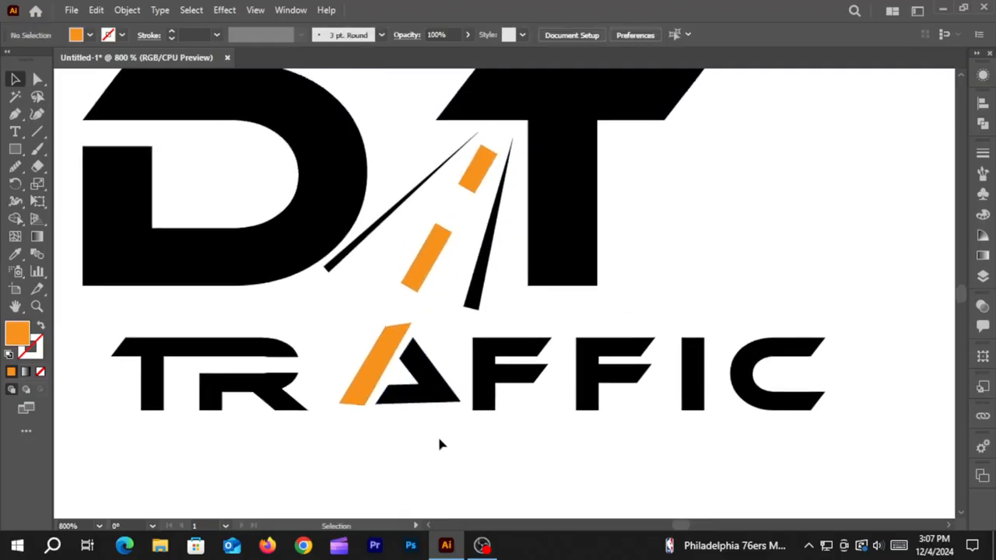
pyautogui.scroll(2, 704, 344)
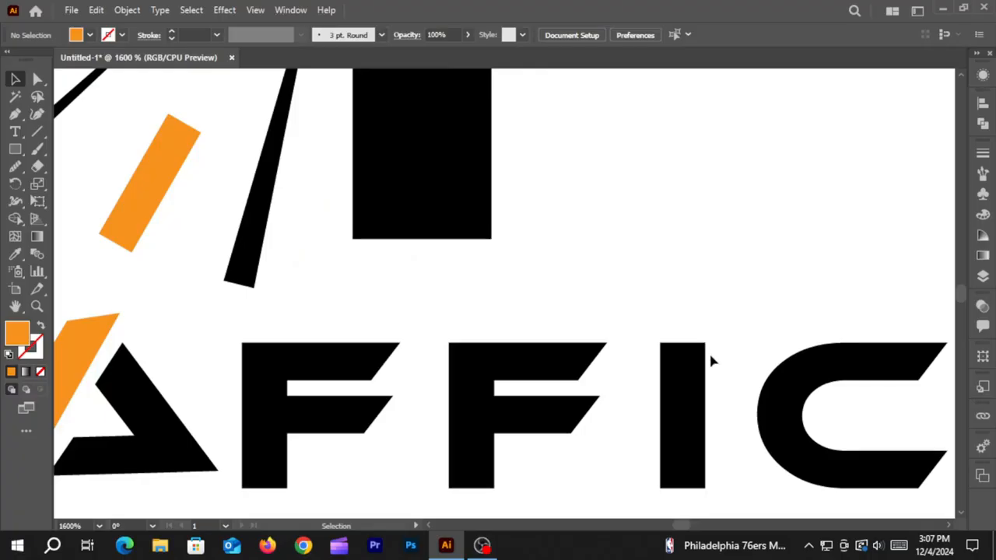
pyautogui.moveTo(710, 354); pyautogui.dragTo(682, 352)
pyautogui.rightClick(18, 151)
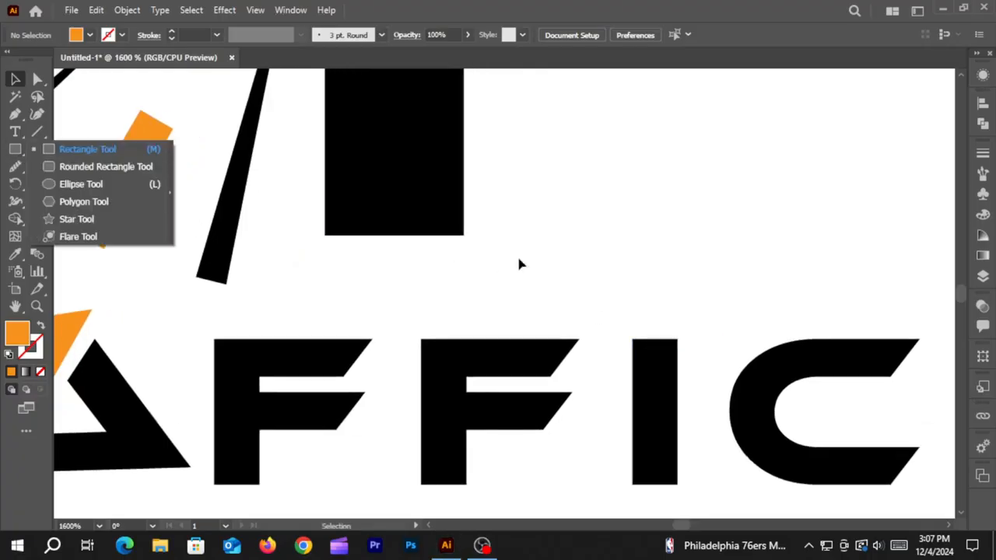
pyautogui.click(109, 167)
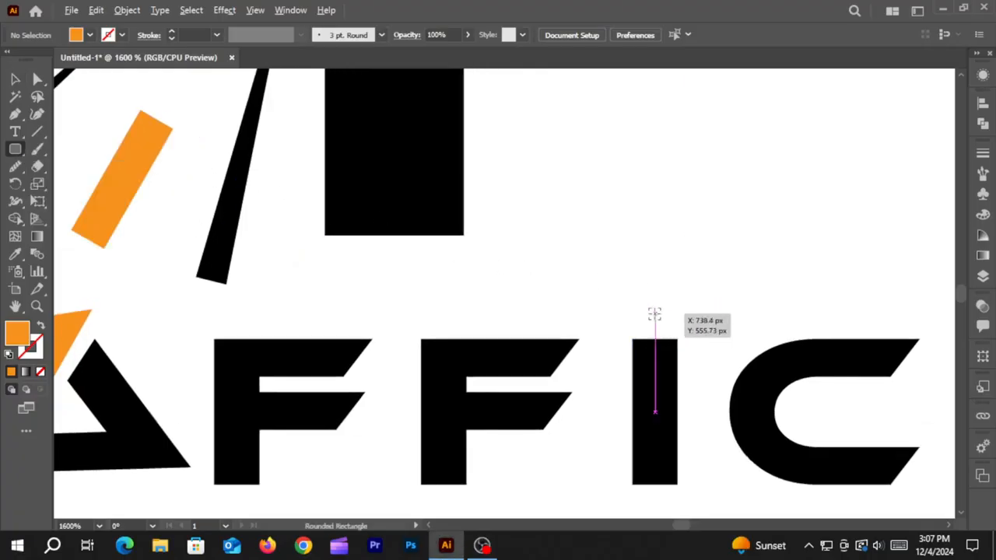
pyautogui.moveTo(654, 314); pyautogui.dragTo(677, 336)
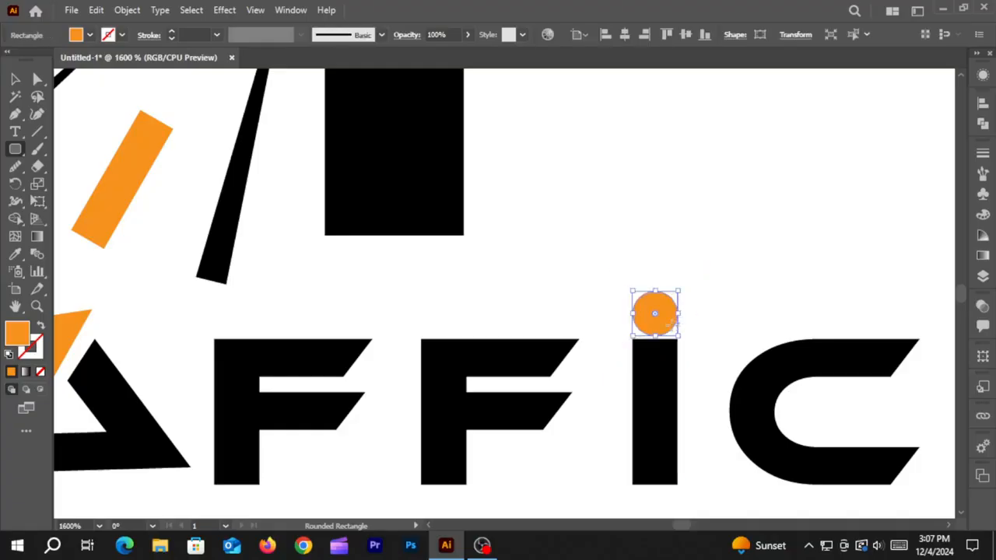
# - Replace the round dot above the I with an orange square drawn from the same centre
pyautogui.rightClick(17, 149)
pyautogui.click(60, 150)
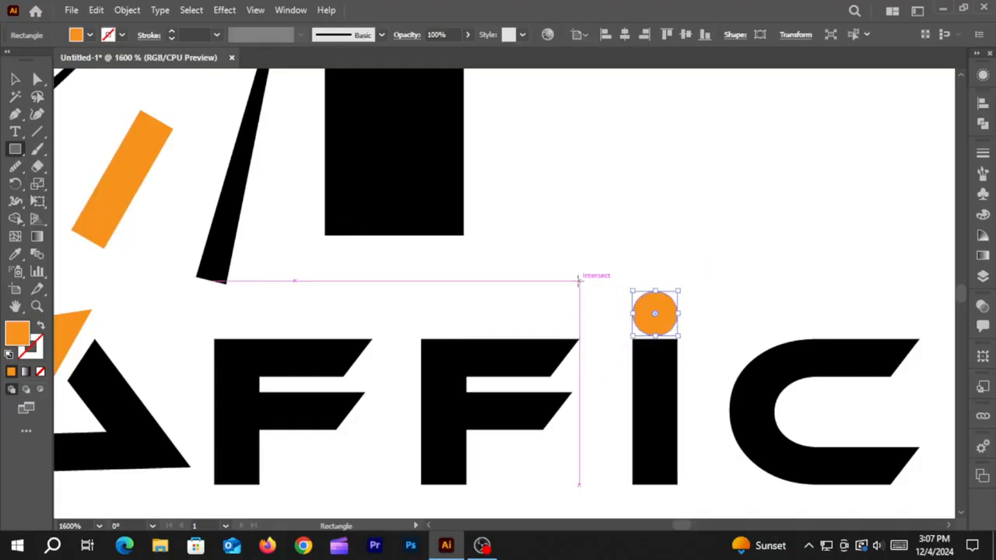
pyautogui.press('Delete')
pyautogui.moveTo(649, 321)
pyautogui.mouseDown()
pyautogui.moveTo(673, 332)
pyautogui.moveTo(661, 324)
pyautogui.mouseUp()
pyautogui.click(13, 80)
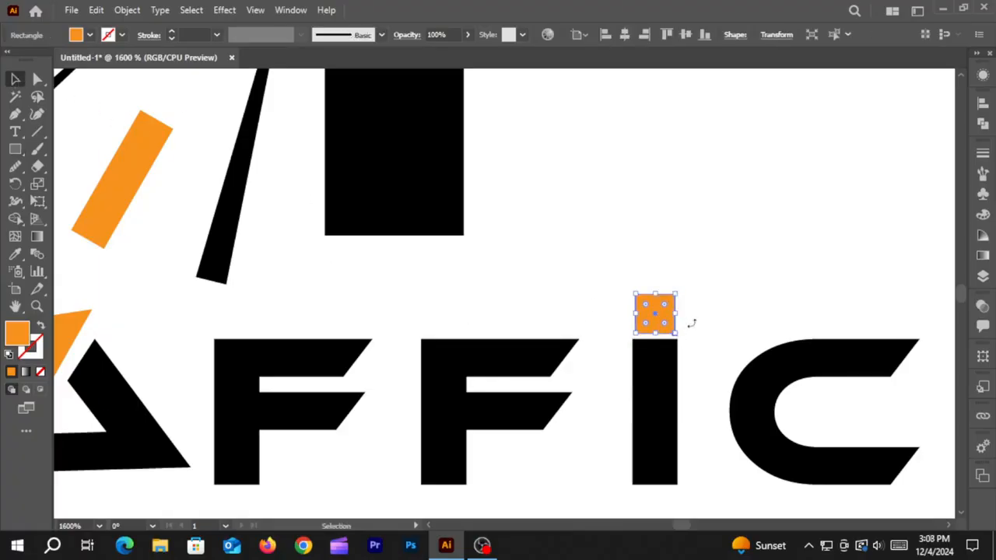
# - Enlarge the orange square to the width of the I's stem and raise it to leave a small gap
pyautogui.click(706, 362)
pyautogui.keyDown('alt'); pyautogui.scroll(3, 662, 340); pyautogui.keyUp('alt')
pyautogui.click(697, 296)
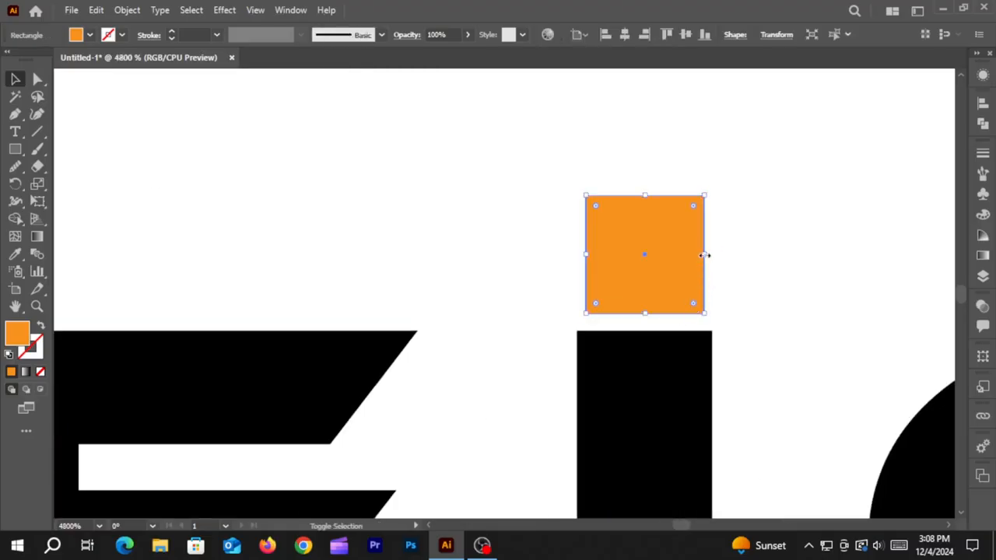
pyautogui.moveTo(705, 256); pyautogui.dragTo(690, 256)
pyautogui.click(736, 265)
pyautogui.click(725, 256)
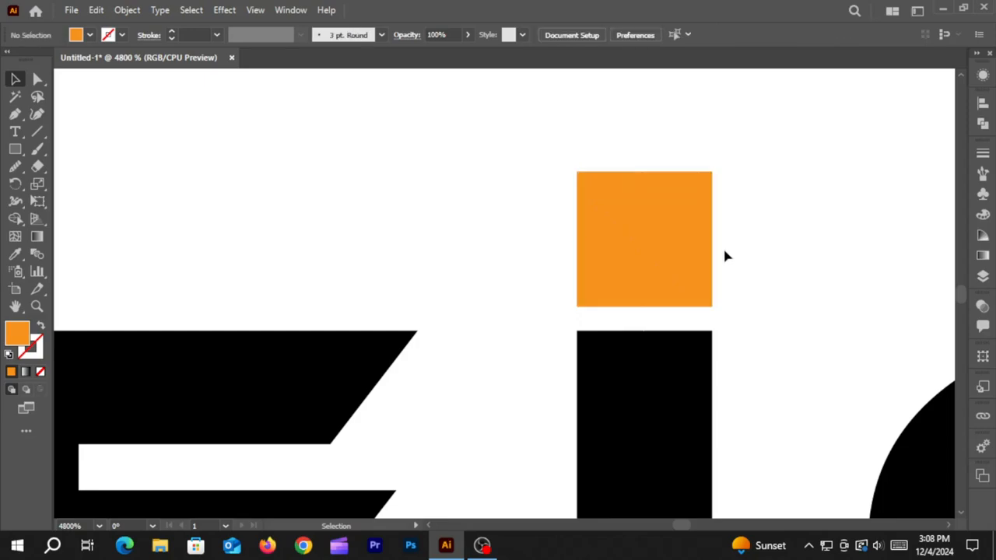
# - Lower the upper-right corner of the A's orange bar so its top edge slopes down to the right
pyautogui.keyDown('alt'); pyautogui.scroll(-5, 660, 255); pyautogui.keyUp('alt')
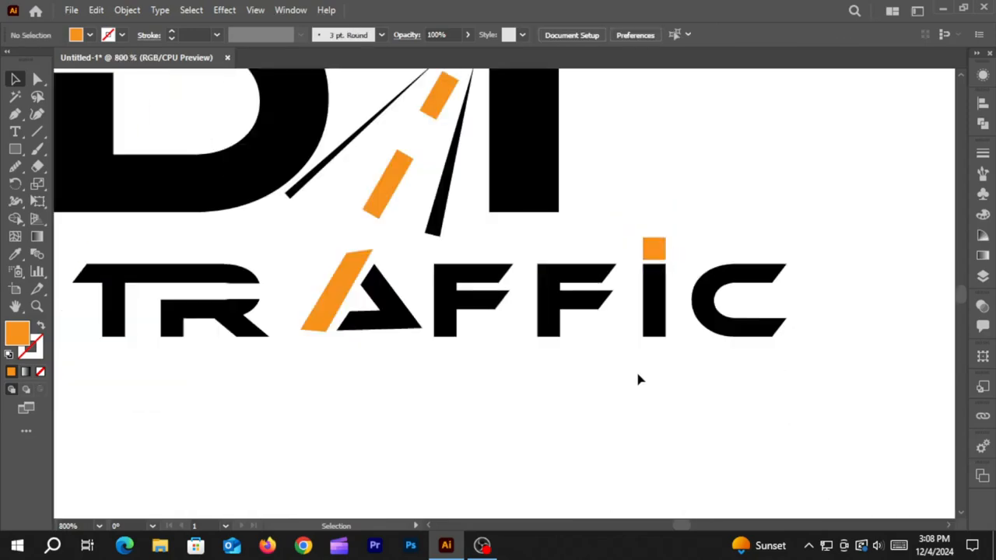
pyautogui.keyDown('alt'); pyautogui.scroll(-1, 578, 300); pyautogui.keyUp('alt')
pyautogui.moveTo(574, 376); pyautogui.dragTo(592, 450)
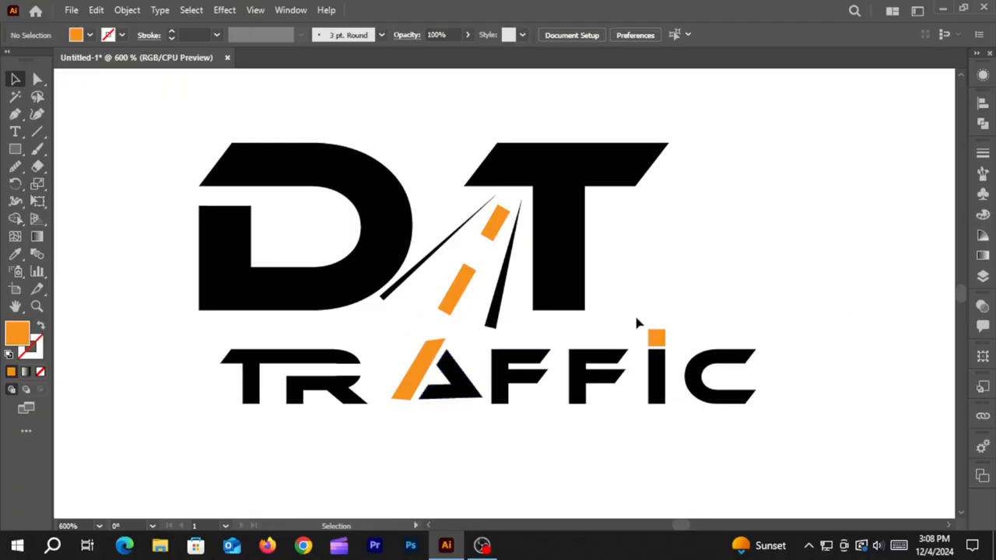
pyautogui.keyDown('alt'); pyautogui.scroll(3, 441, 341); pyautogui.keyUp('alt')
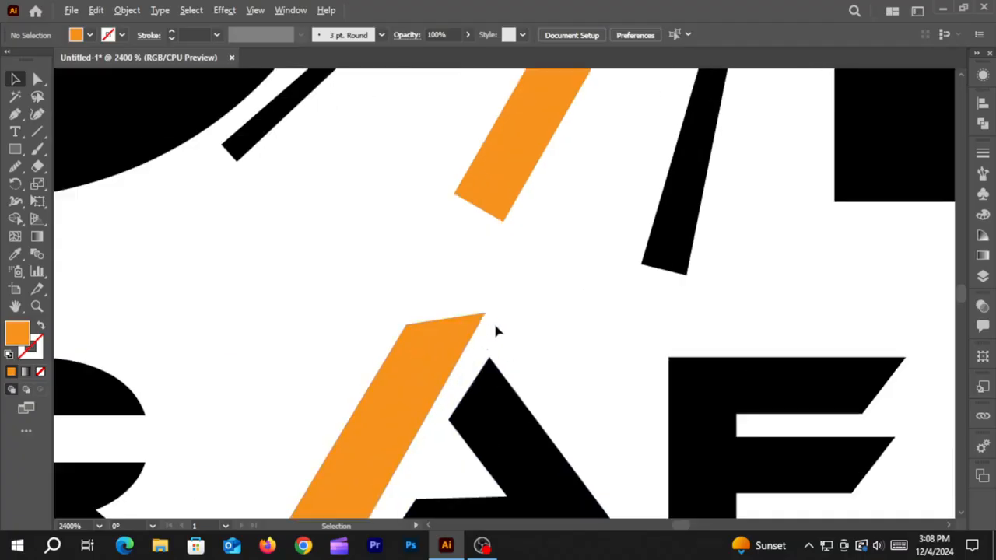
pyautogui.click(36, 80)
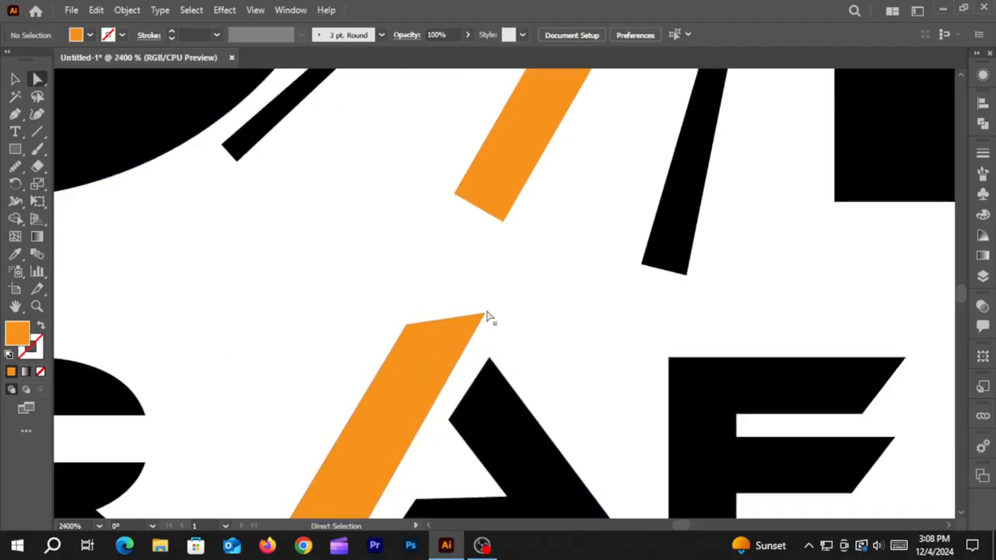
pyautogui.moveTo(489, 320); pyautogui.dragTo(478, 344)
pyautogui.click(524, 329)
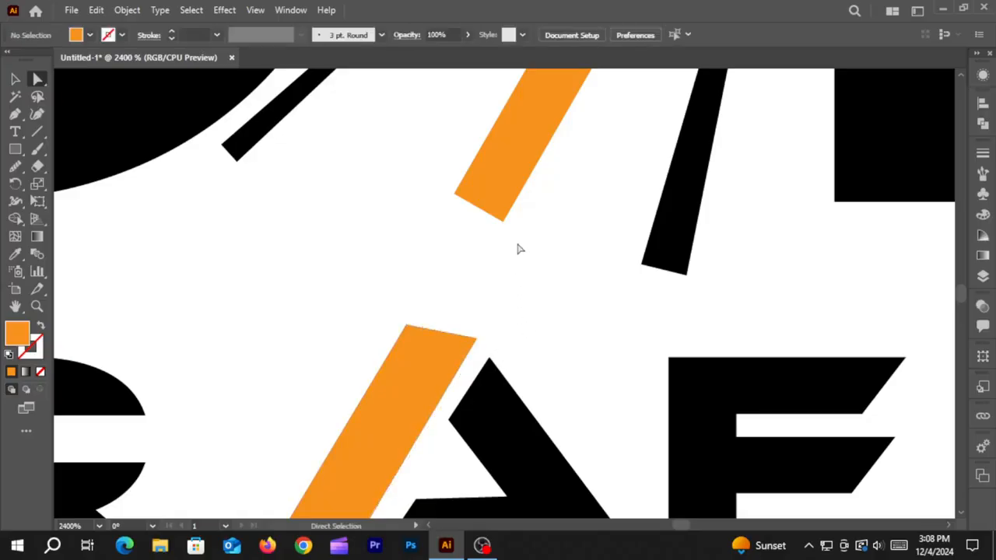
# - Slant the lower orange dash's ends by raising its upper-right corner and lowering its lower-left corner
pyautogui.scroll(3, 513, 225)
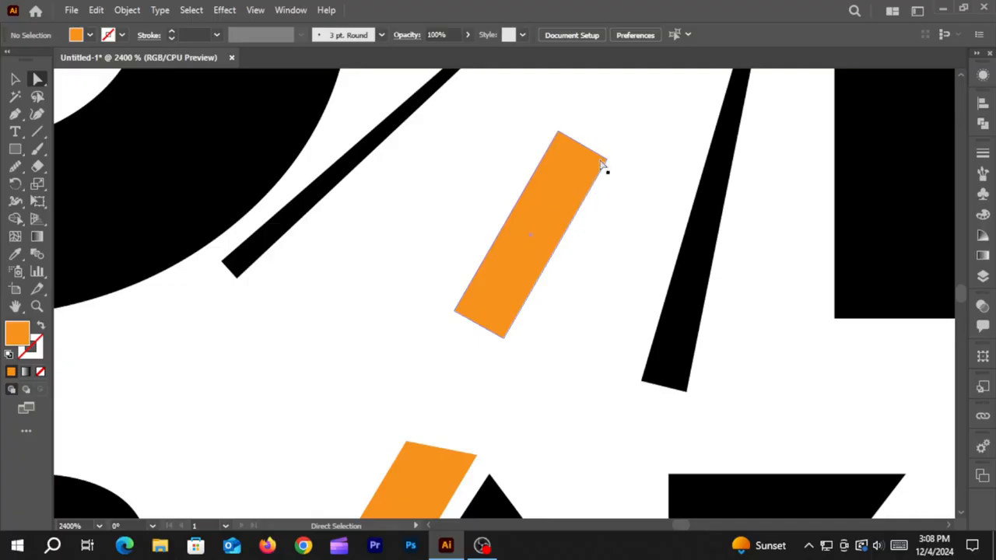
pyautogui.moveTo(605, 167); pyautogui.dragTo(611, 151)
pyautogui.moveTo(459, 311); pyautogui.dragTo(451, 322)
pyautogui.click(459, 355)
# - Slant the upper orange dash's ends the same way, extending its upper-right corner upward and its lower-left corner downward
pyautogui.scroll(-1, 459, 355)
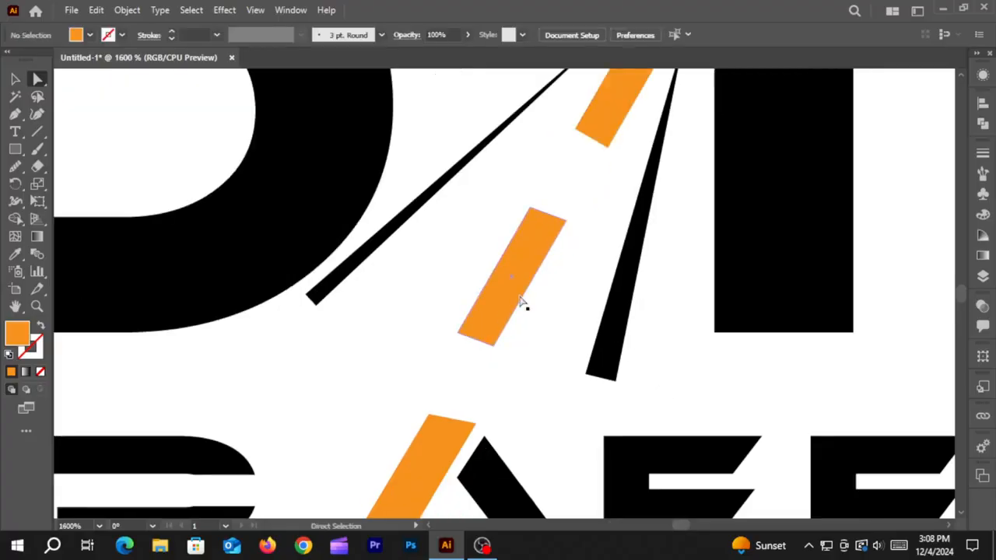
pyautogui.scroll(2, 634, 171)
pyautogui.scroll(1, 627, 189)
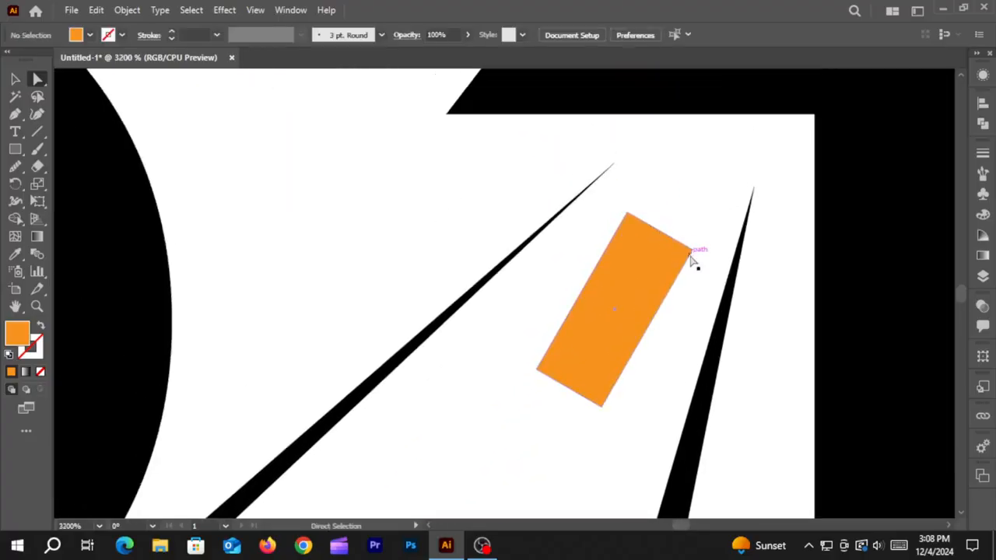
pyautogui.moveTo(696, 257); pyautogui.dragTo(697, 242)
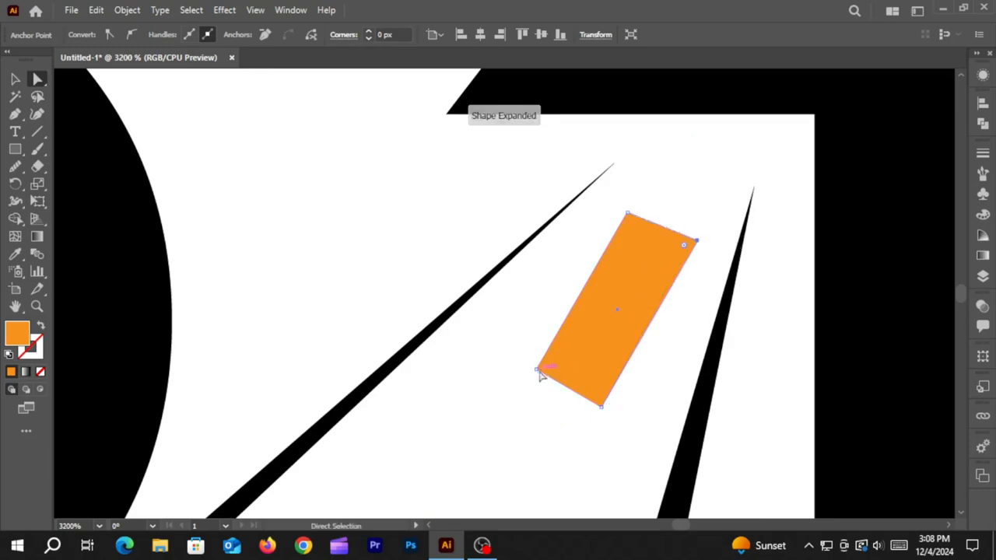
pyautogui.moveTo(540, 375); pyautogui.dragTo(518, 387)
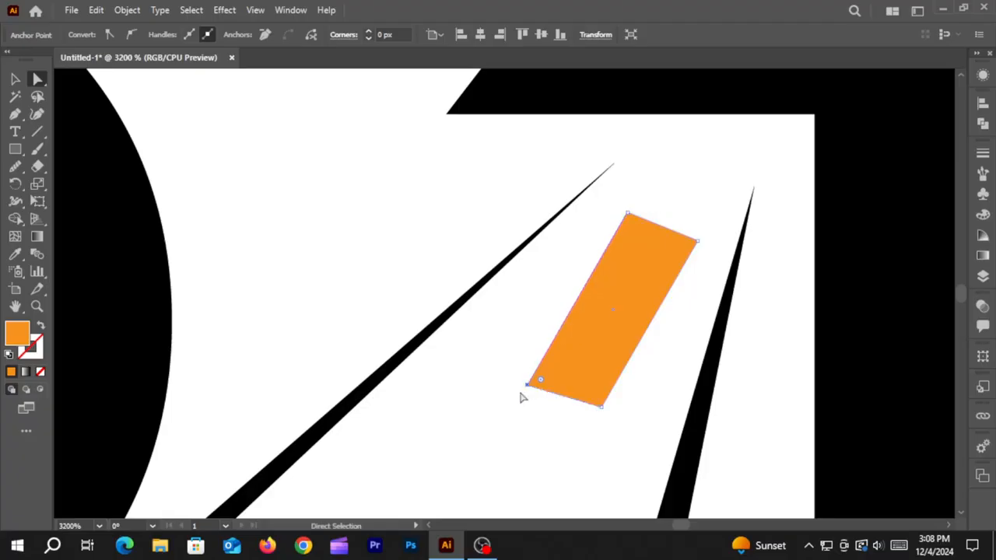
pyautogui.click(507, 399)
# - Move the lower end of the left road line down and right, away from the D's curve
pyautogui.scroll(-1, 529, 389)
pyautogui.scroll(-1, 529, 389)
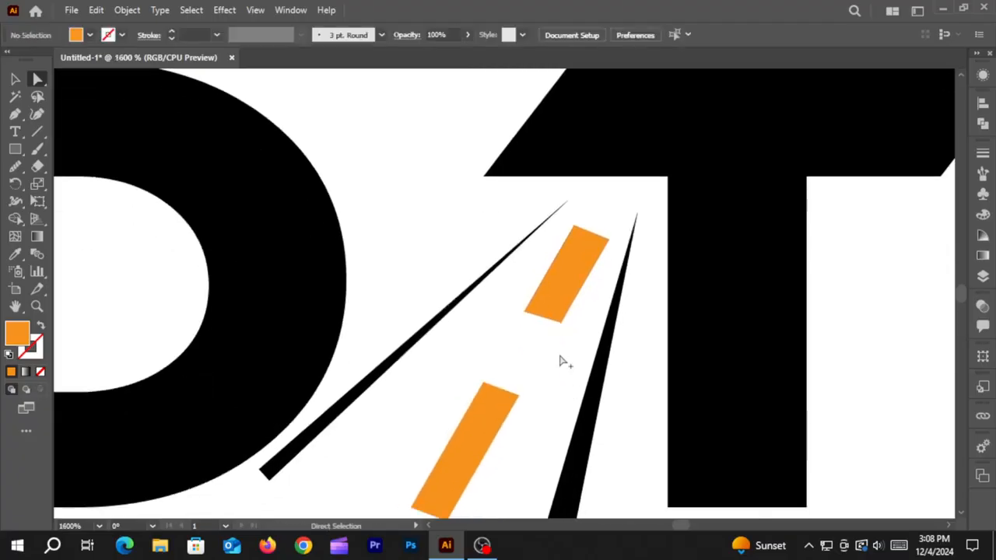
pyautogui.scroll(-3, 562, 362)
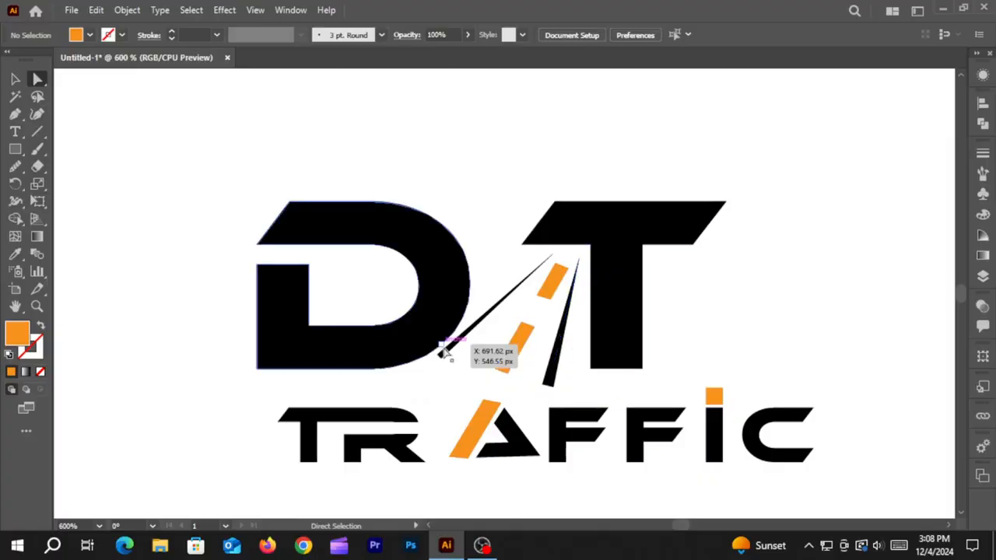
pyautogui.moveTo(441, 363); pyautogui.dragTo(444, 373)
pyautogui.click(418, 387)
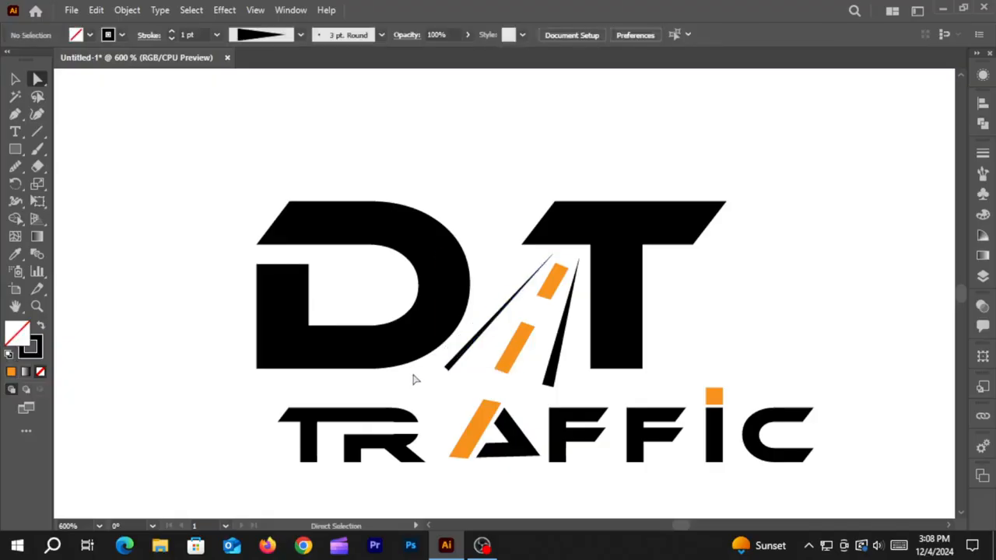
# - Bring the left road line's lower end further right, closer to the orange centre dashes
pyautogui.scroll(-1, 522, 271)
pyautogui.moveTo(652, 309); pyautogui.dragTo(652, 260)
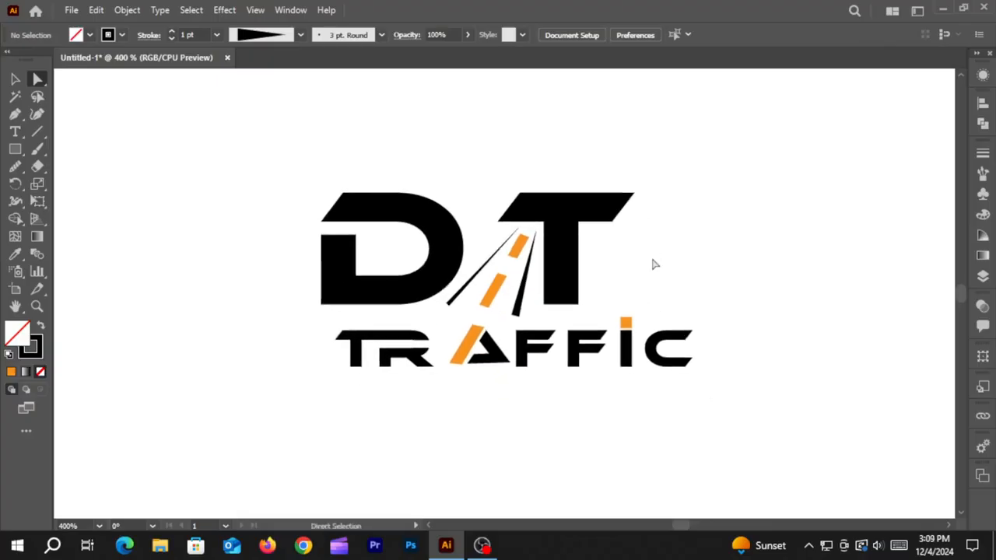
pyautogui.click(448, 304)
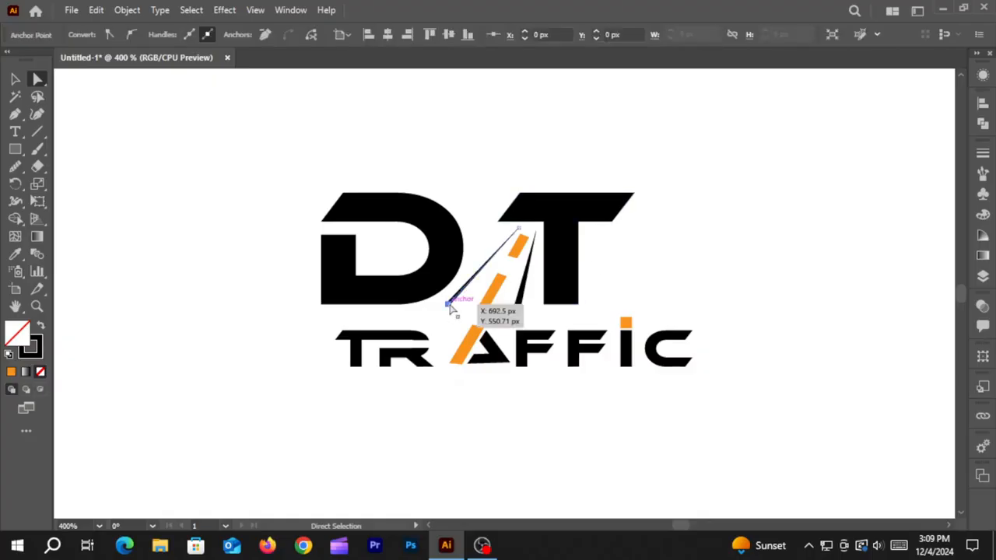
pyautogui.moveTo(450, 306); pyautogui.dragTo(459, 309)
pyautogui.click(432, 318)
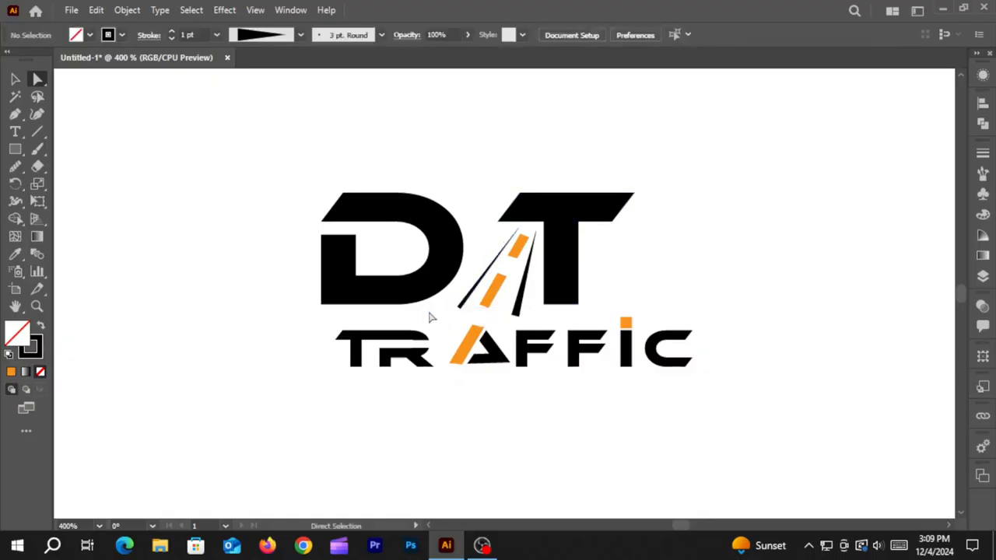